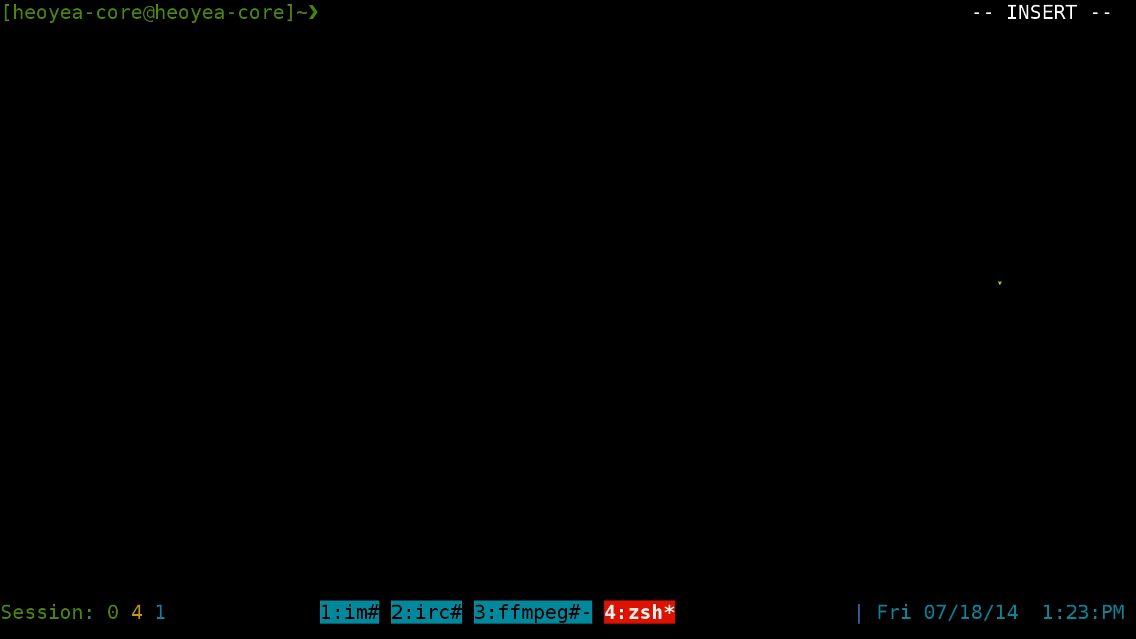
pyautogui.write('peerflix')
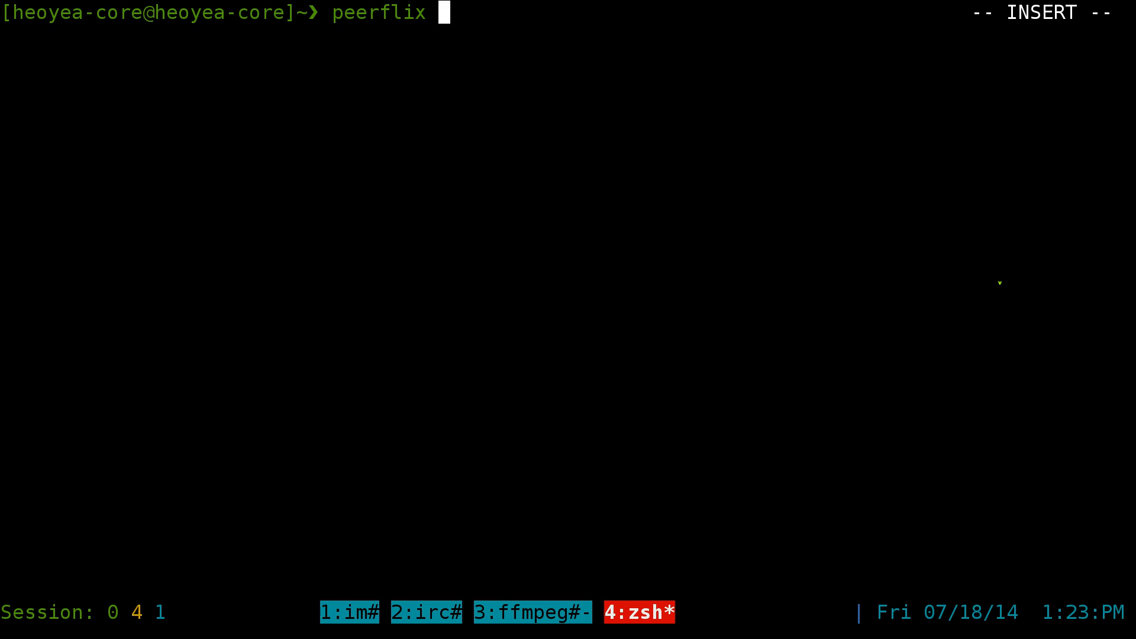
# Copy the Sister Street Fighter 'Divx 717MB AVI' torrent link address and return to the terminal
pyautogui.hotkey('alt', 'Tab')
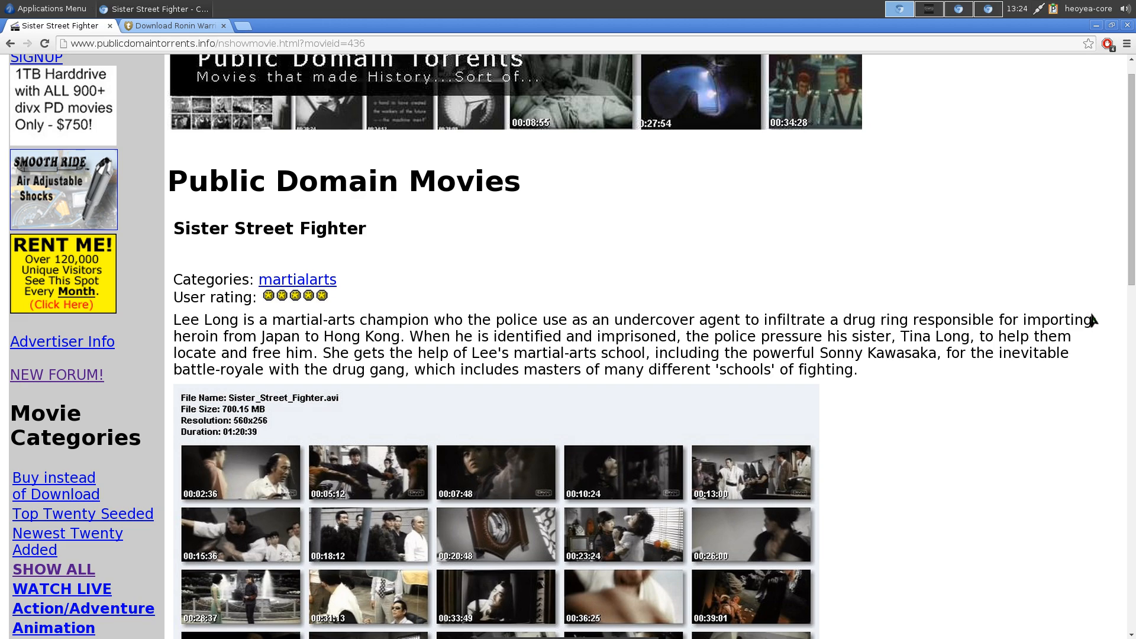
pyautogui.scroll(-3, 1091, 319)
pyautogui.scroll(-3, 1091, 337)
pyautogui.scroll(-5, 1092, 355)
pyautogui.scroll(-4, 1092, 390)
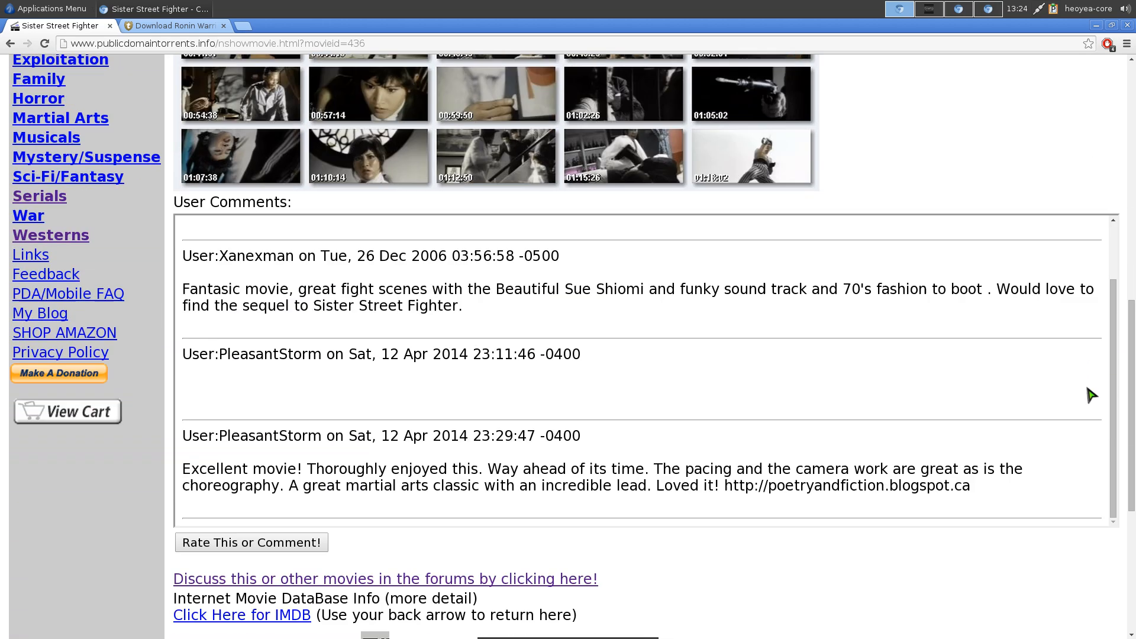
pyautogui.scroll(-3, 1092, 395)
pyautogui.scroll(-2, 1021, 443)
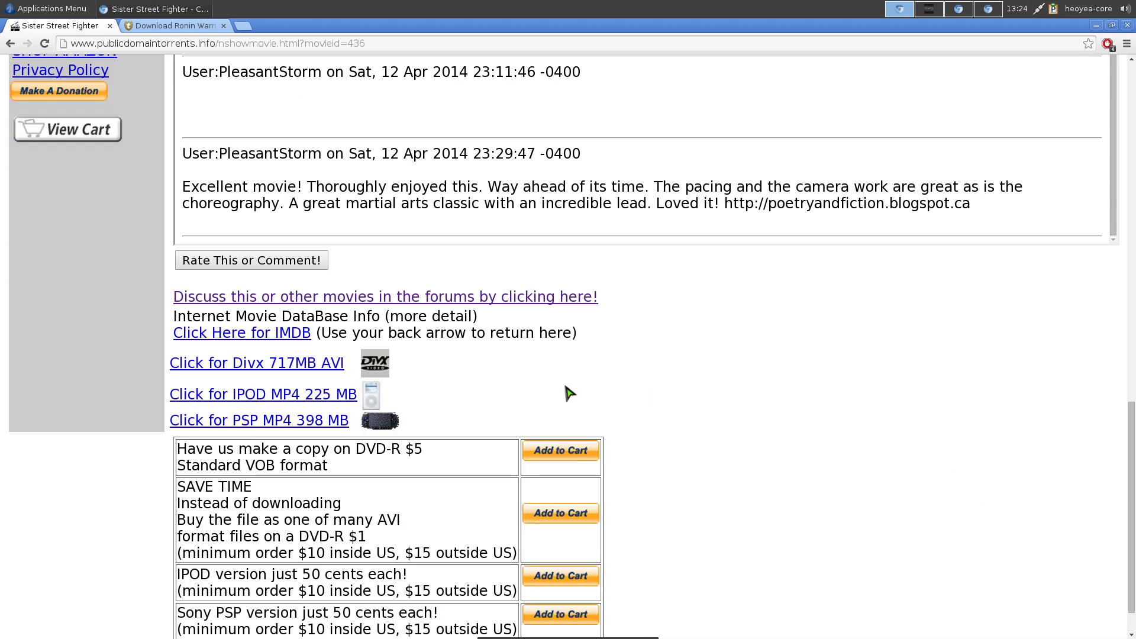
pyautogui.rightClick(289, 370)
pyautogui.click(346, 435)
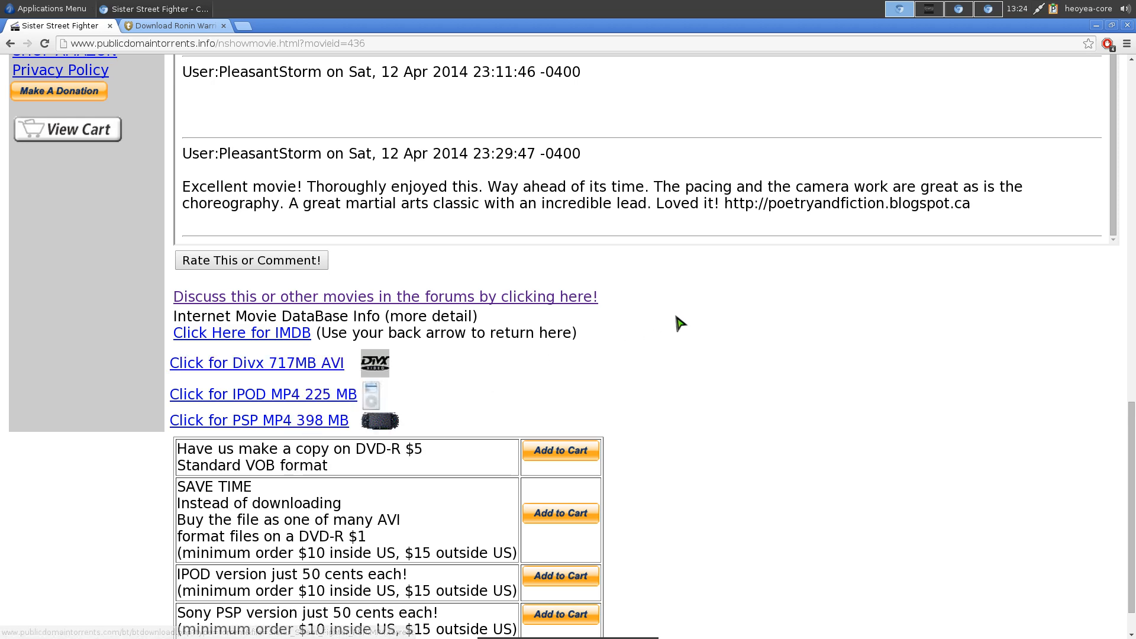
pyautogui.press('super+2')
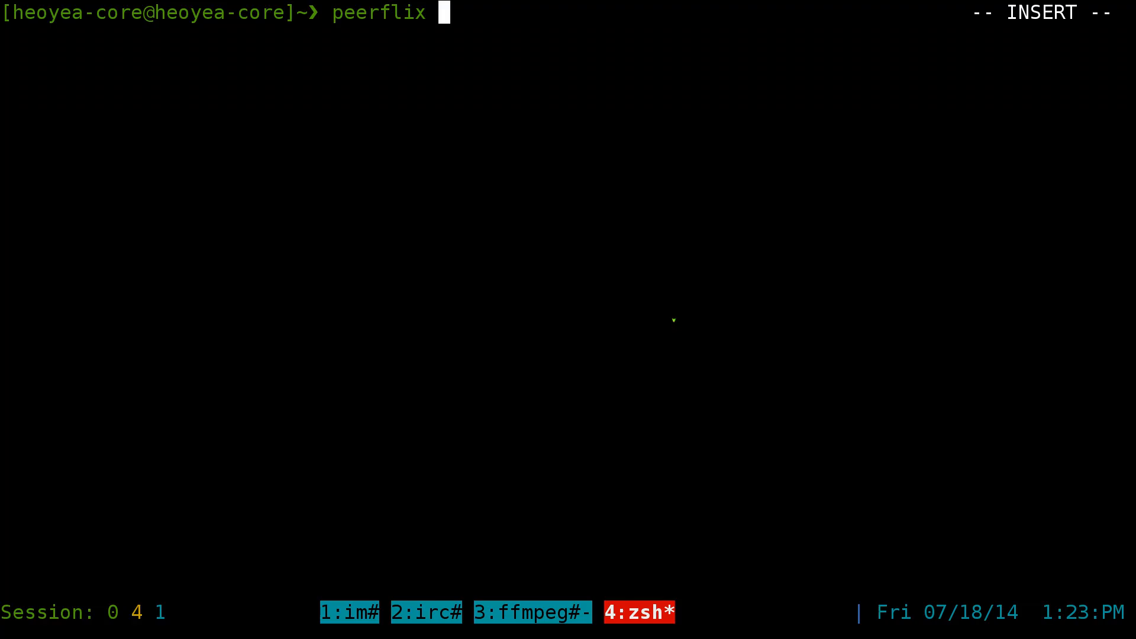
pyautogui.write('"')
# Run peerflix on the pasted Sister Street Fighter torrent URL with the -m MPlayer flag
pyautogui.write('http://www.publicdomaintorrents.com/bt/btdownload.php?type=torrent&file=Sister_Street_Fighter.avi.torrent')
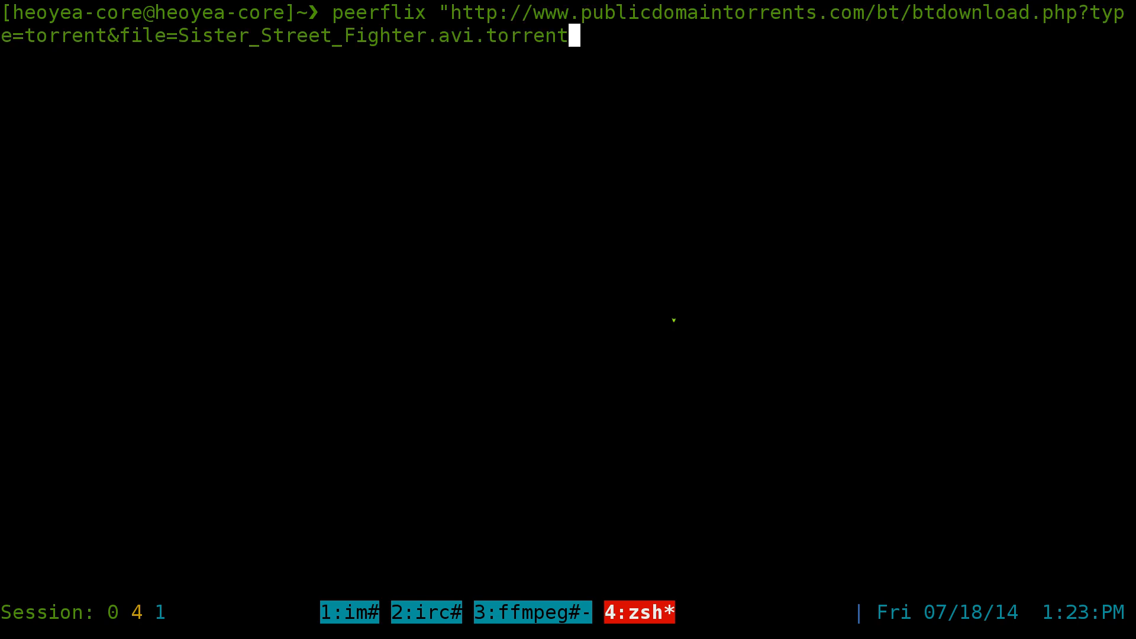
pyautogui.write('"')
pyautogui.write(' -')
pyautogui.write('m')
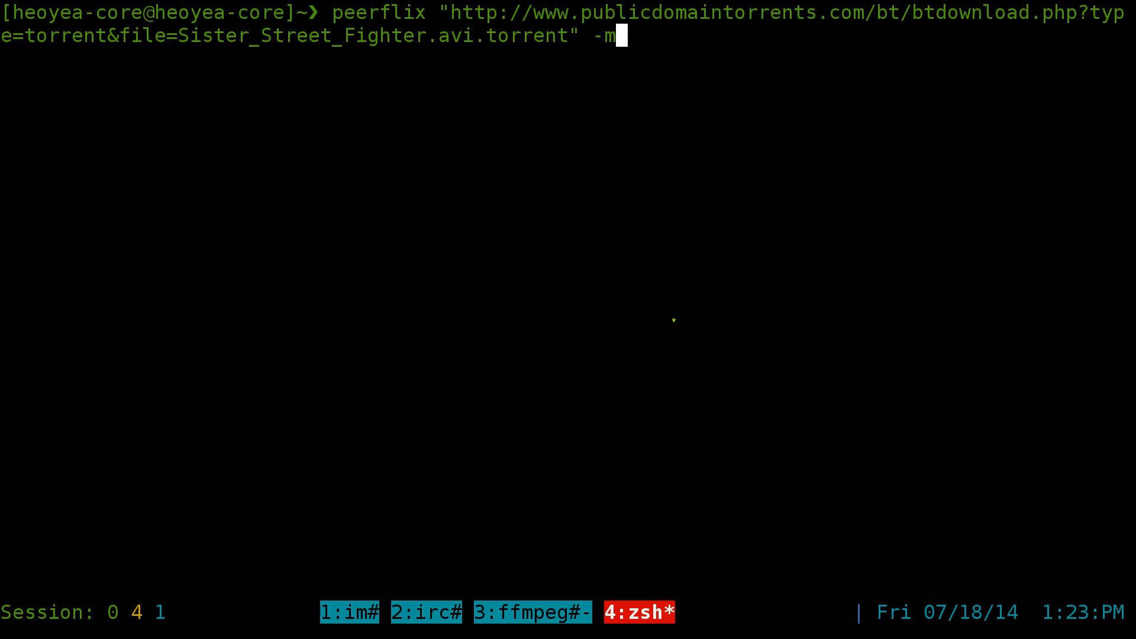
pyautogui.press('Return')
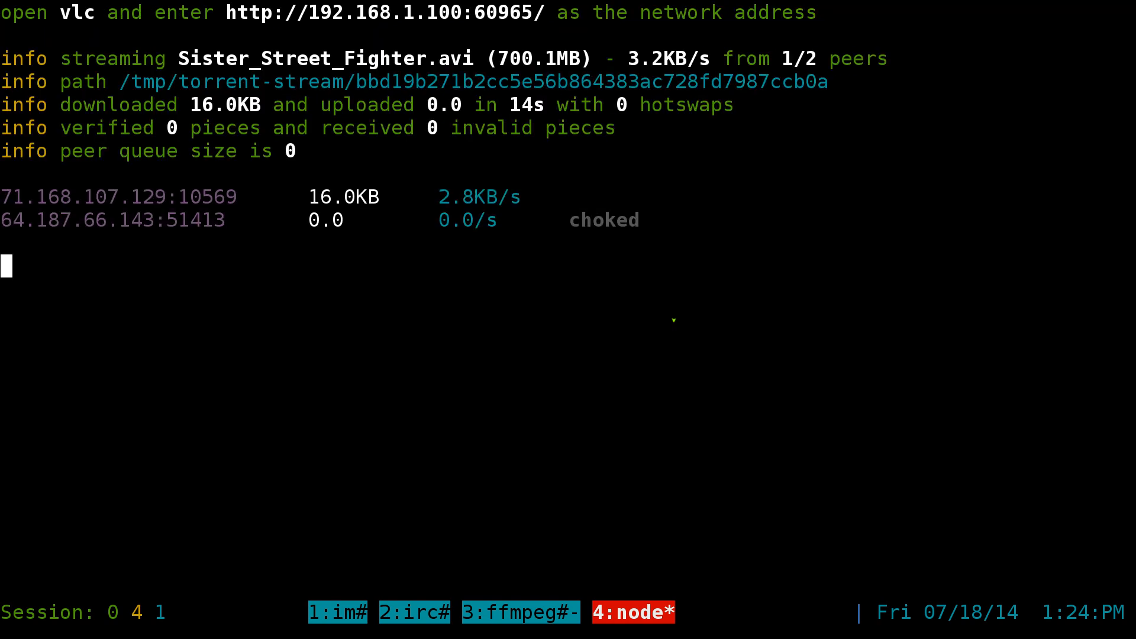
# Point out the downloaded amount, peer address, temporary download path and torrent hash in the stats
pyautogui.moveTo(60, 104); pyautogui.dragTo(271, 103)
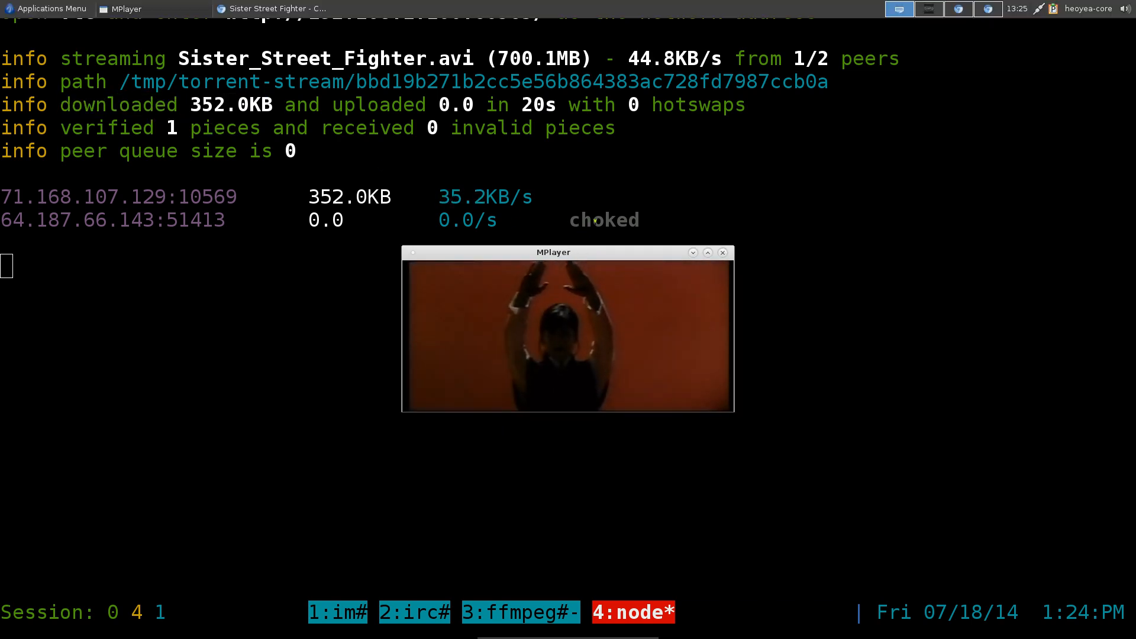
pyautogui.press('q')
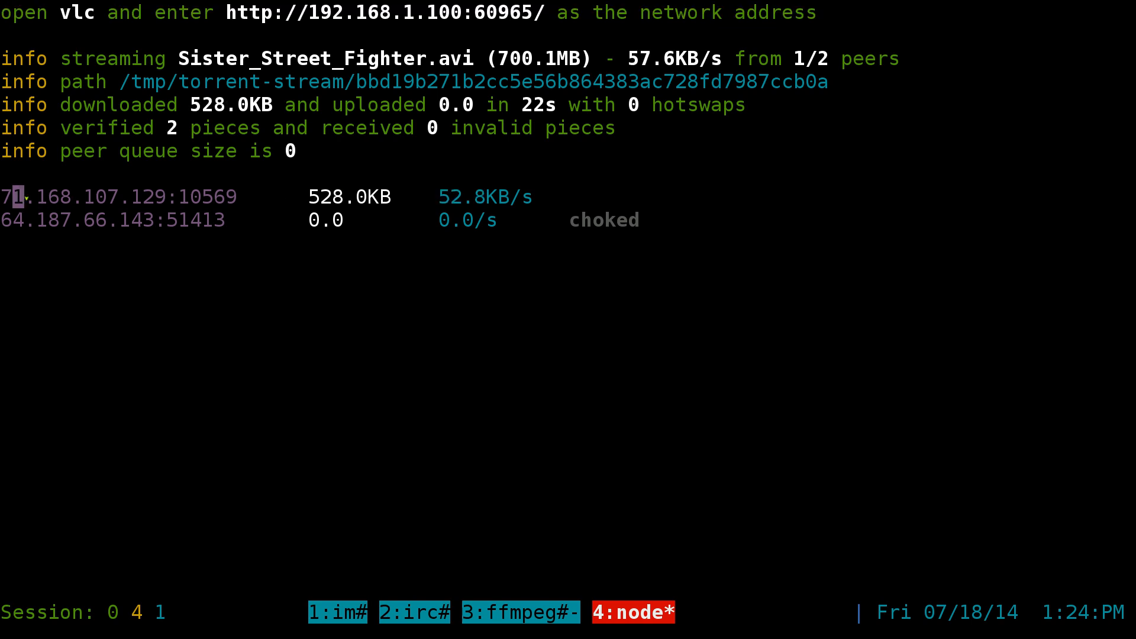
pyautogui.moveTo(2, 197); pyautogui.dragTo(236, 197)
pyautogui.click(417, 266)
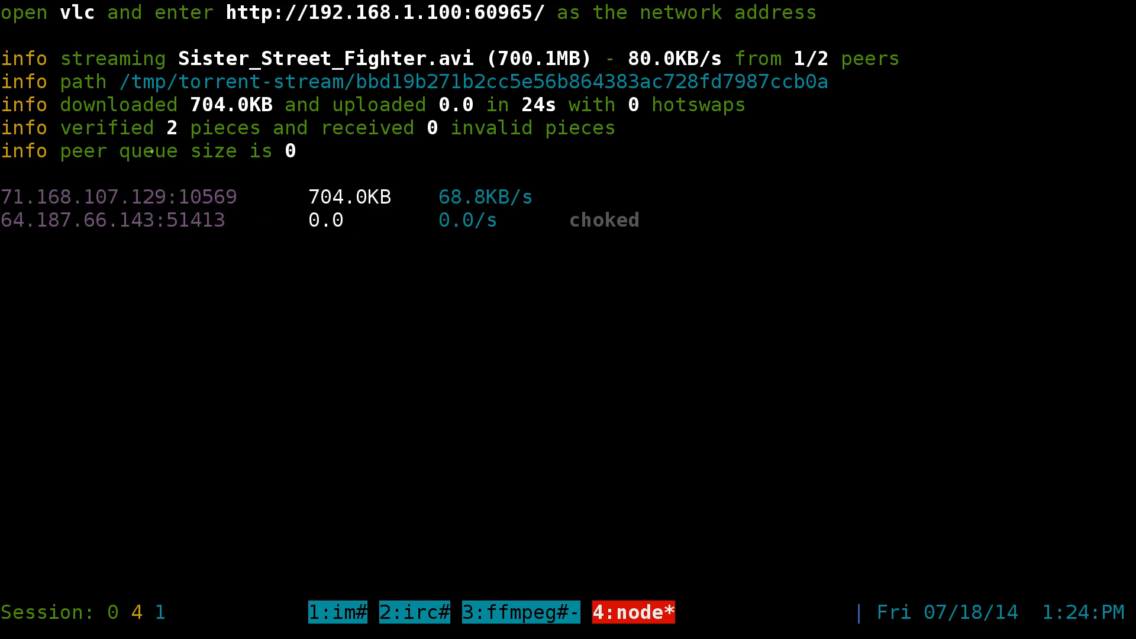
pyautogui.moveTo(70, 106); pyautogui.dragTo(263, 105)
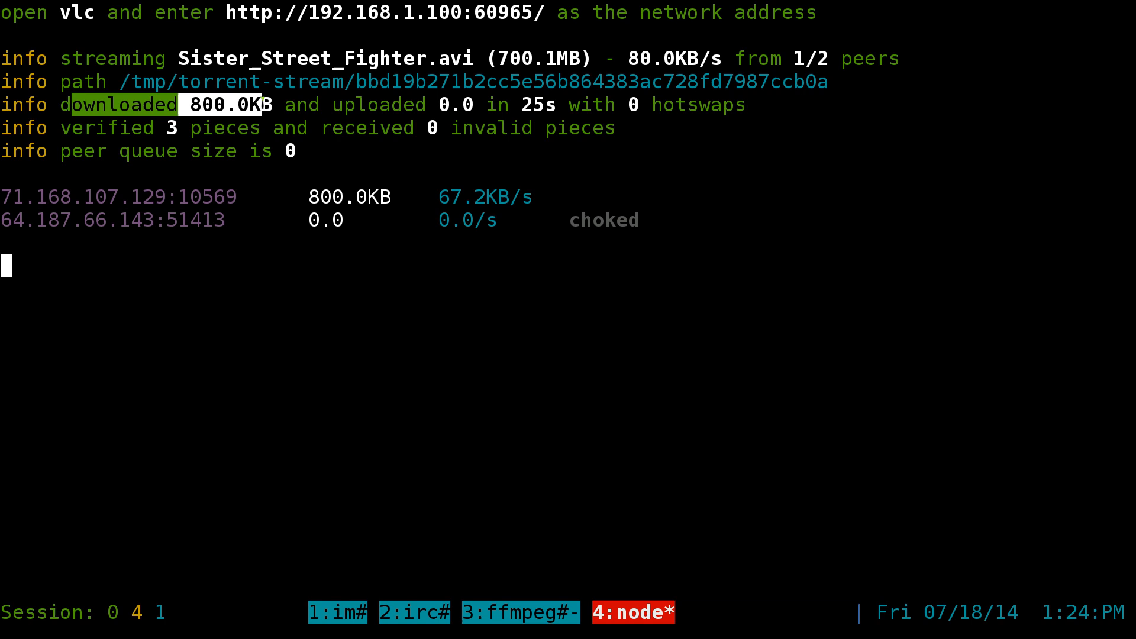
pyautogui.click(266, 156)
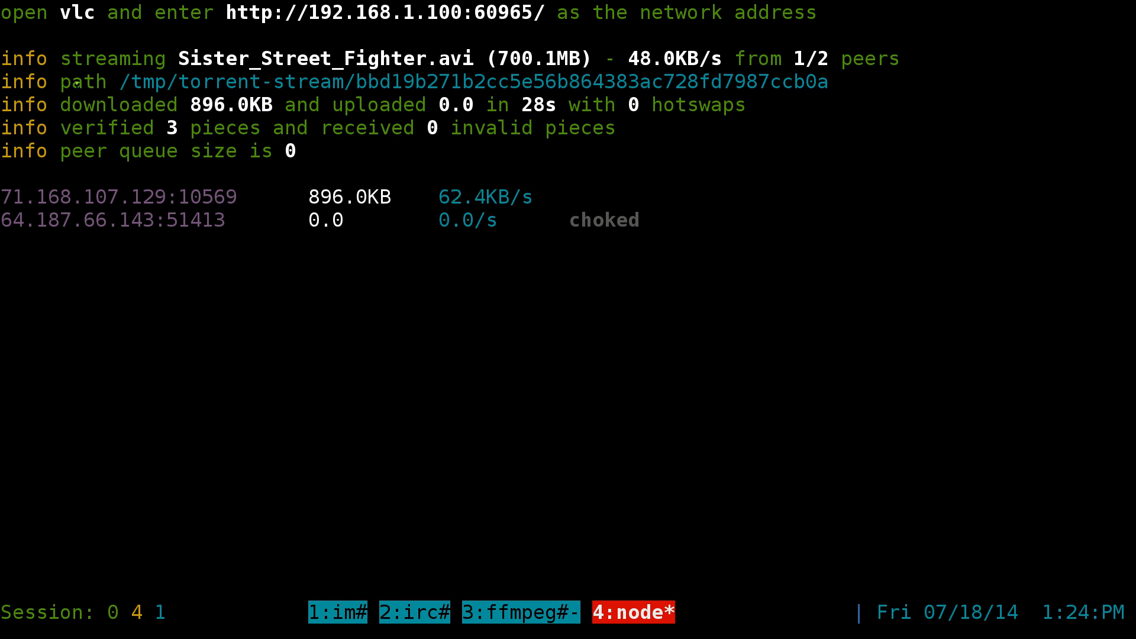
pyautogui.moveTo(61, 81); pyautogui.dragTo(166, 81)
pyautogui.click(166, 85)
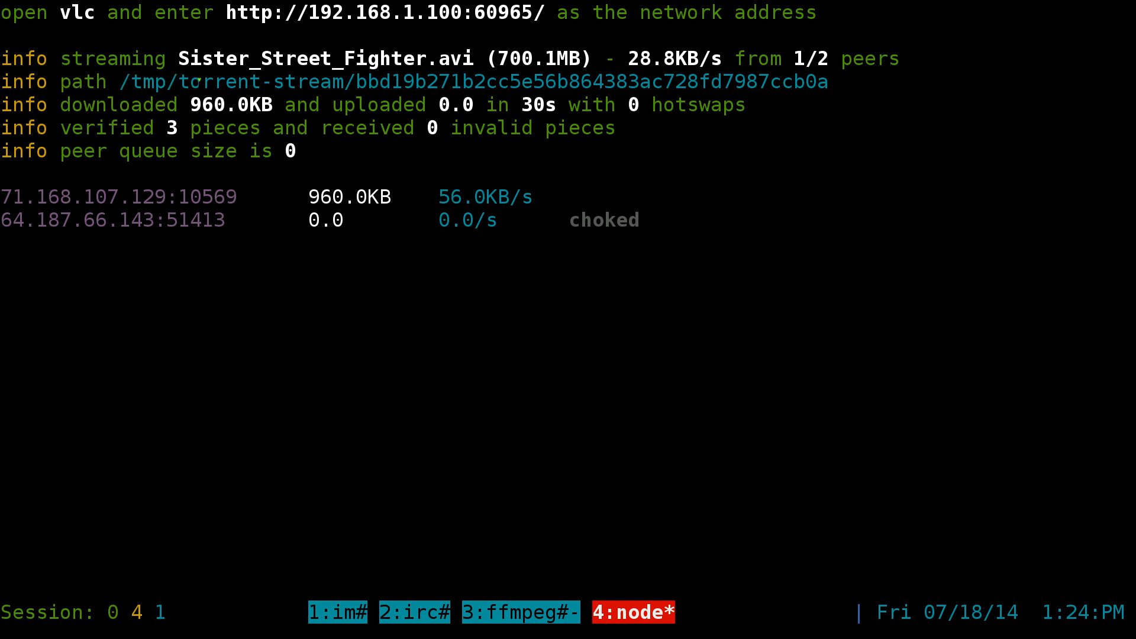
pyautogui.moveTo(168, 81); pyautogui.dragTo(829, 81)
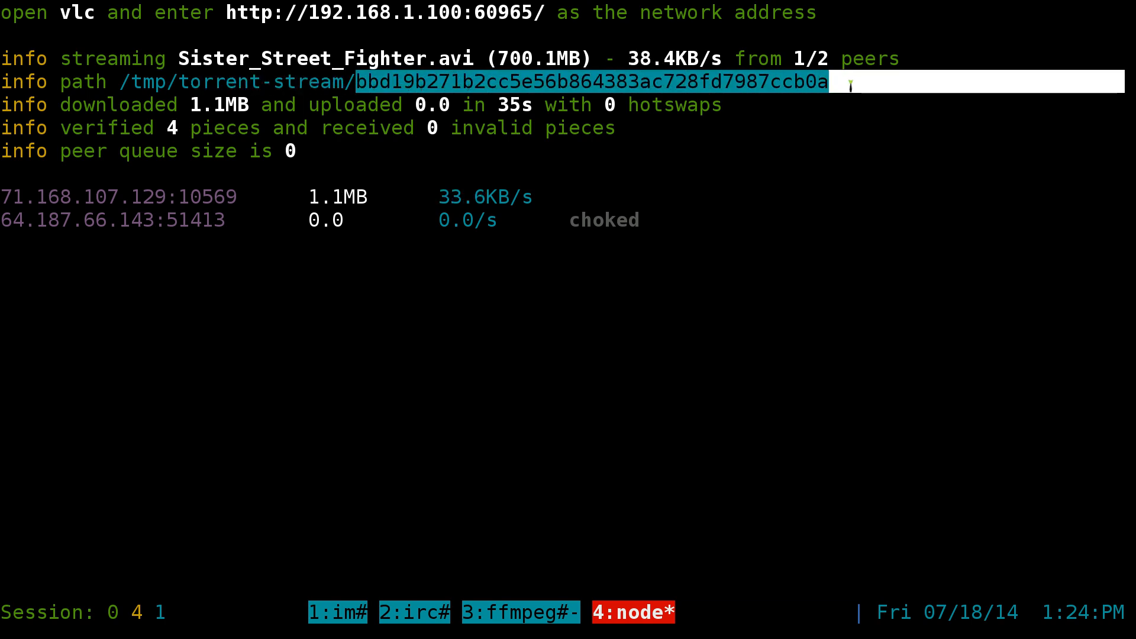
pyautogui.click(337, 178)
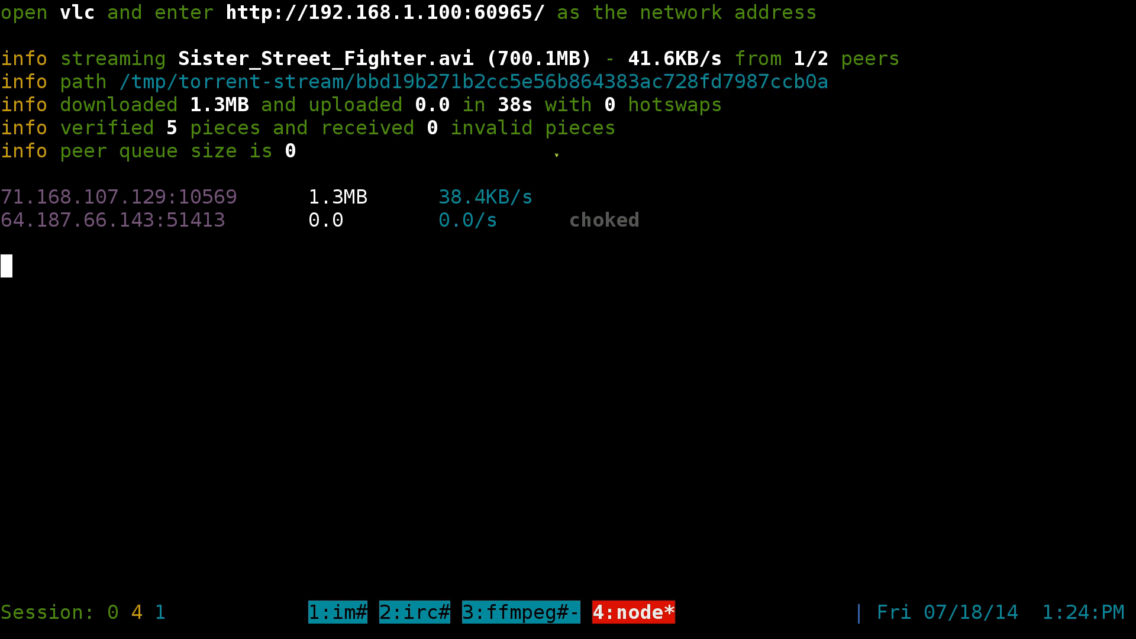
# Close the MPlayer window playing Sister Street Fighter and return to the terminal
pyautogui.press('super+1')
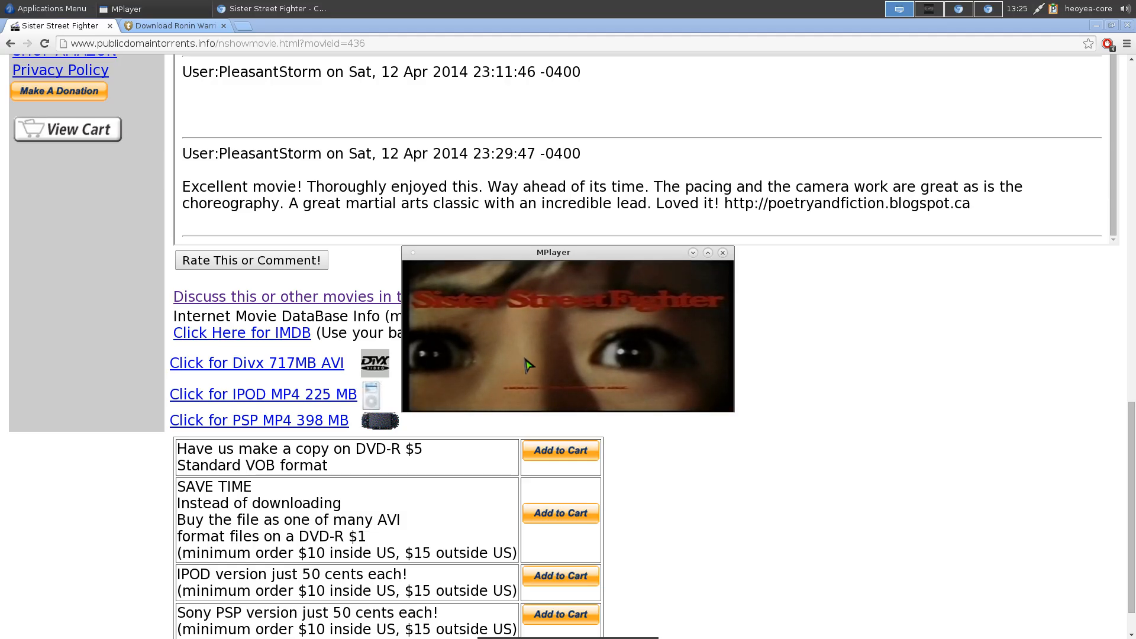
pyautogui.click(721, 252)
pyautogui.hotkey('alt', 'Tab')
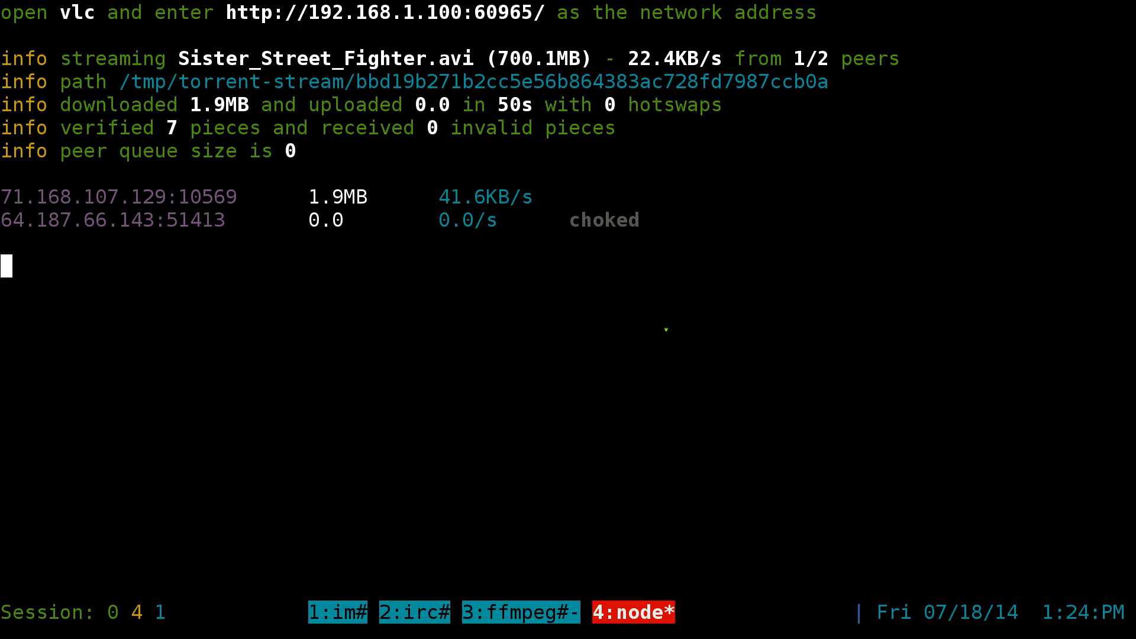
# Stop the stream, then rerun the Sister Street Fighter peerflix command with -v for VLC playback
pyautogui.hotkey('ctrl', 'c')
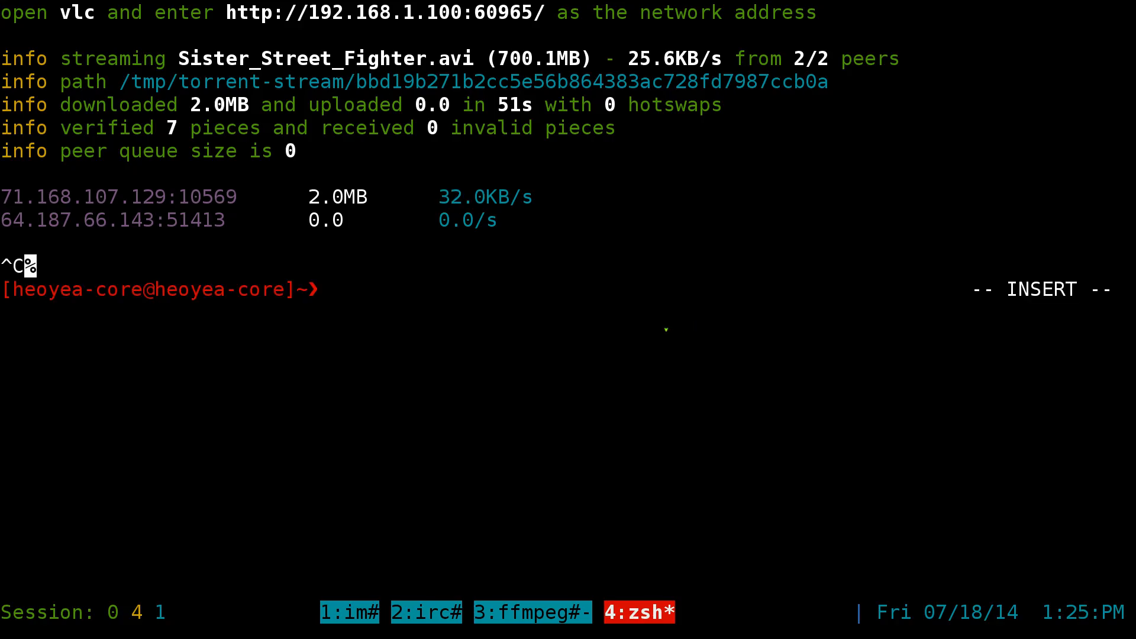
pyautogui.hotkey('ctrl', 'l')
pyautogui.press('Up')
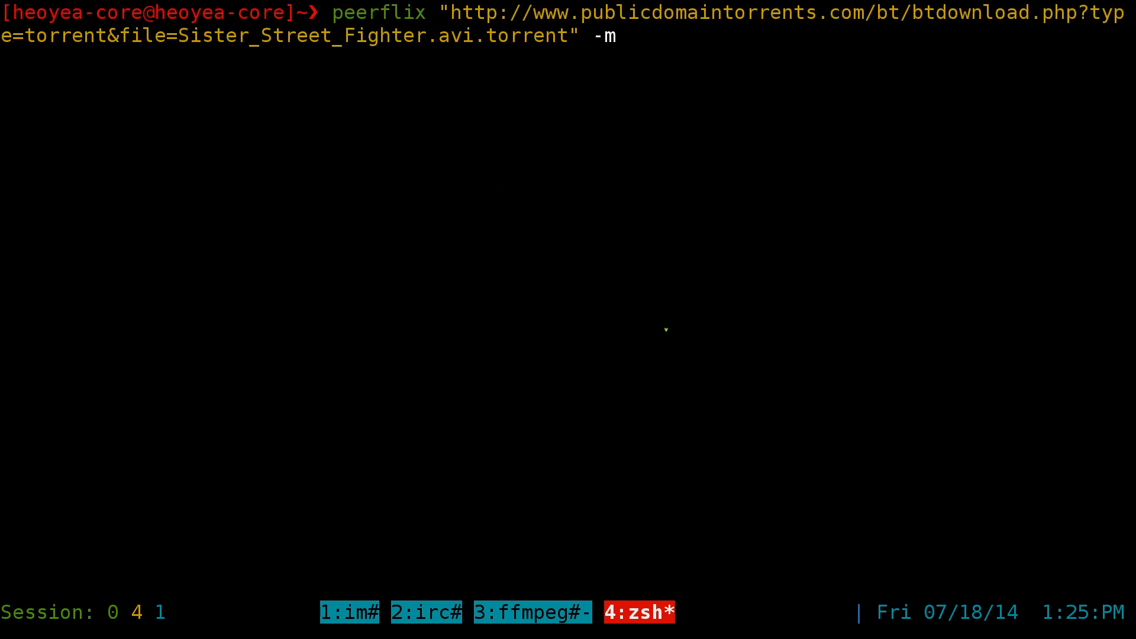
pyautogui.write('v')
pyautogui.press('Return')
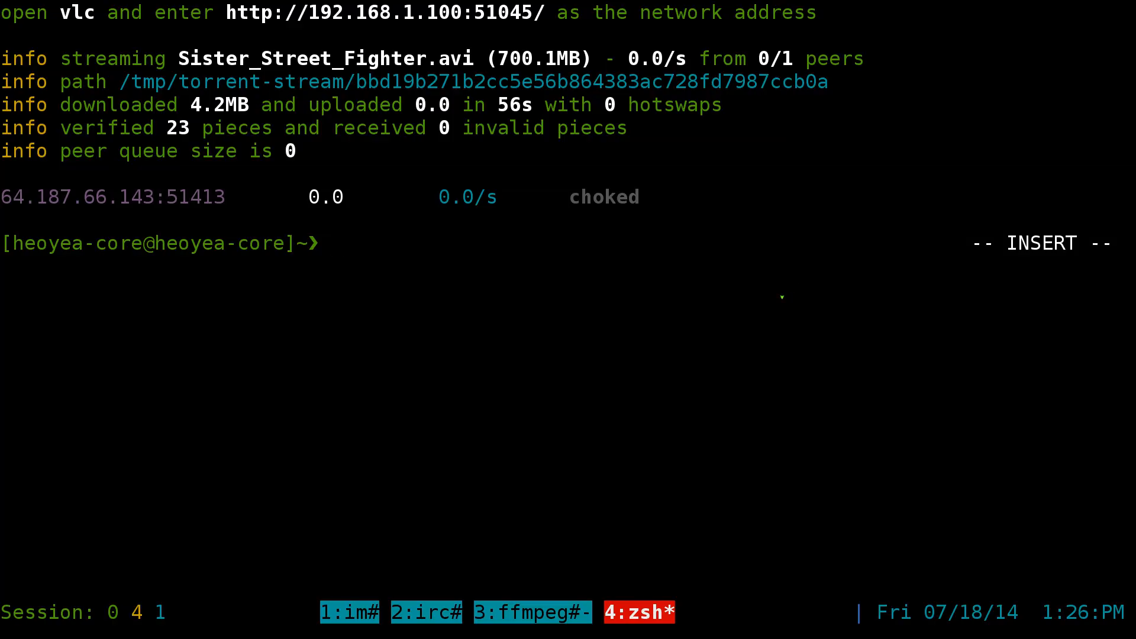
# Run 'peerflix -h' on a cleared prompt to print the usage help with all options
pyautogui.hotkey('ctrl', 'c')
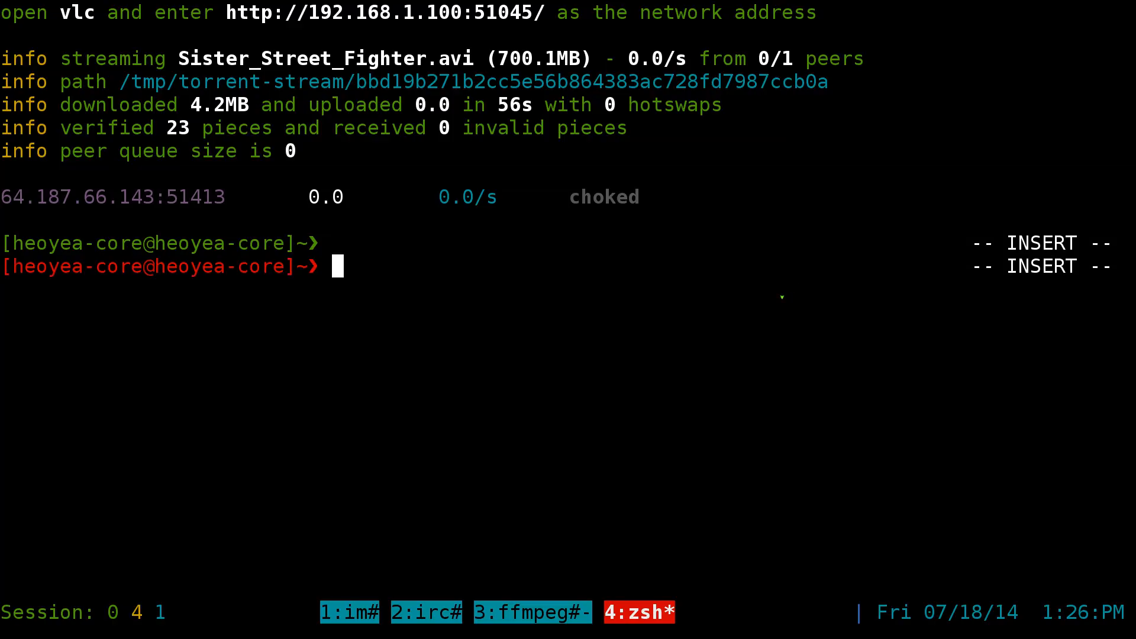
pyautogui.hotkey('ctrl', 'l')
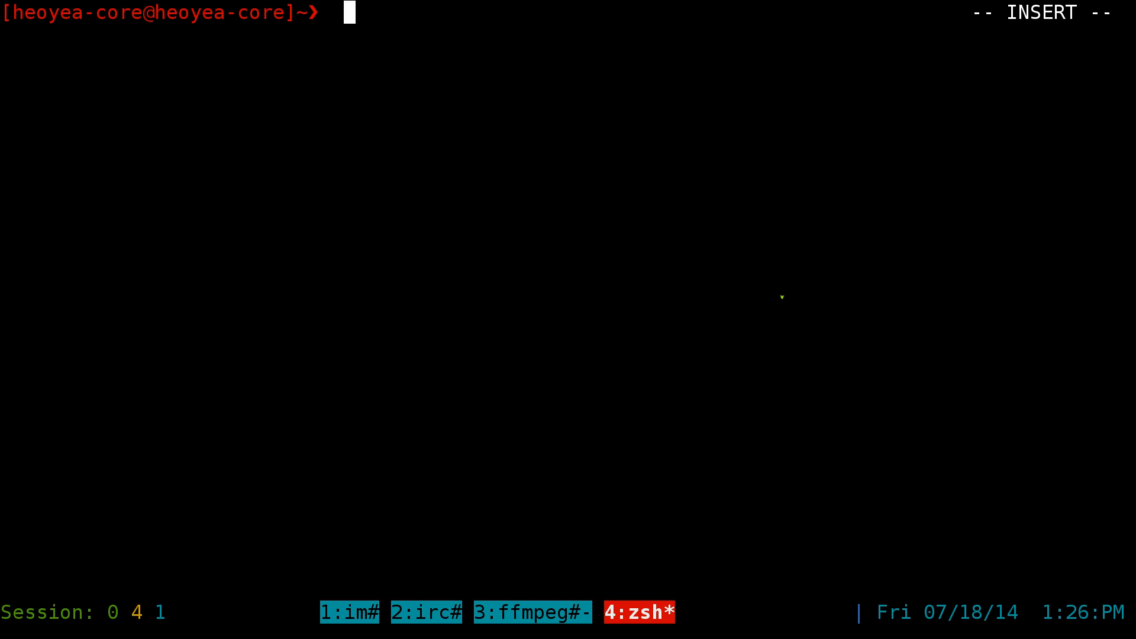
pyautogui.write('perf')
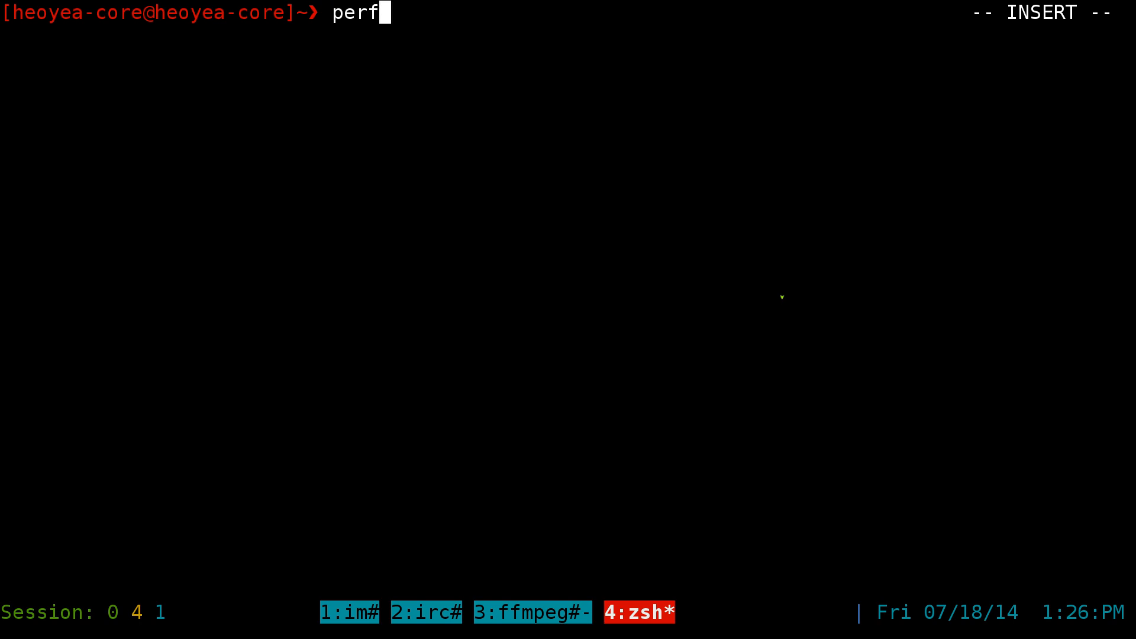
pyautogui.press('BackSpace')
pyautogui.press('BackSpace')
pyautogui.write('erflix ')
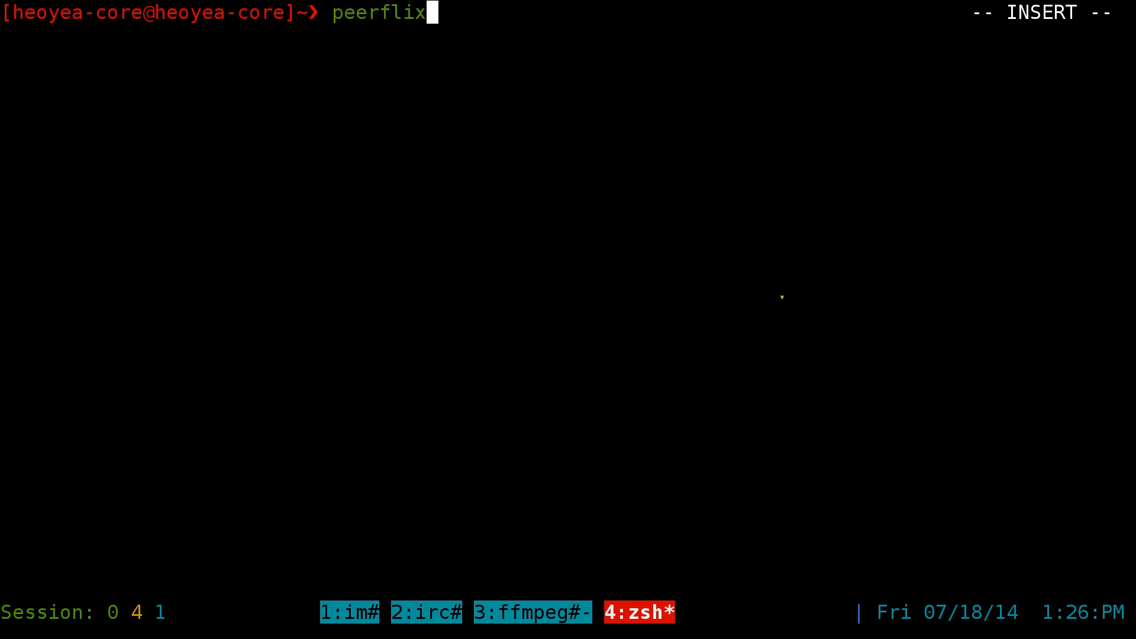
pyautogui.write('-h')
pyautogui.press('Return')
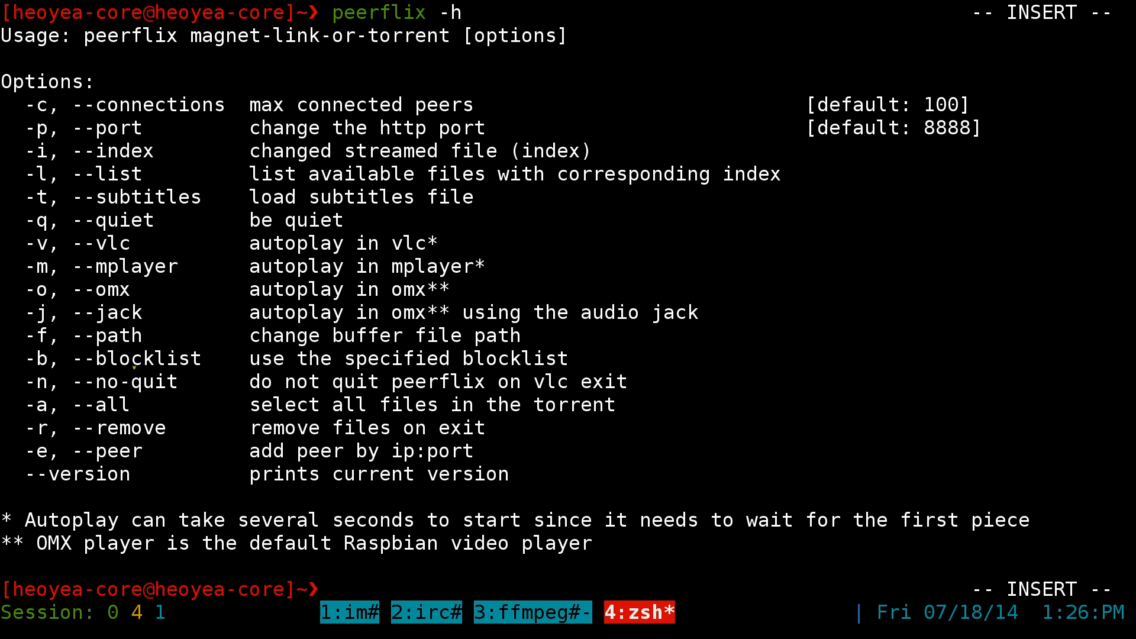
# Point out the --blocklist, --list and --index option lines in the help output
pyautogui.moveTo(37, 357); pyautogui.dragTo(568, 358)
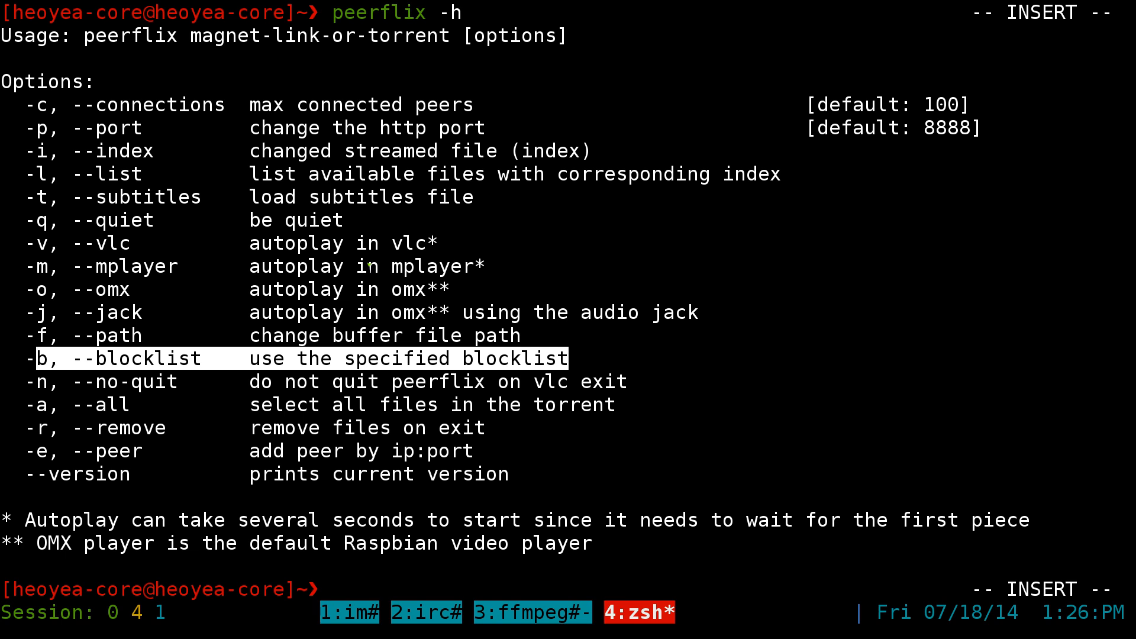
pyautogui.click(536, 307)
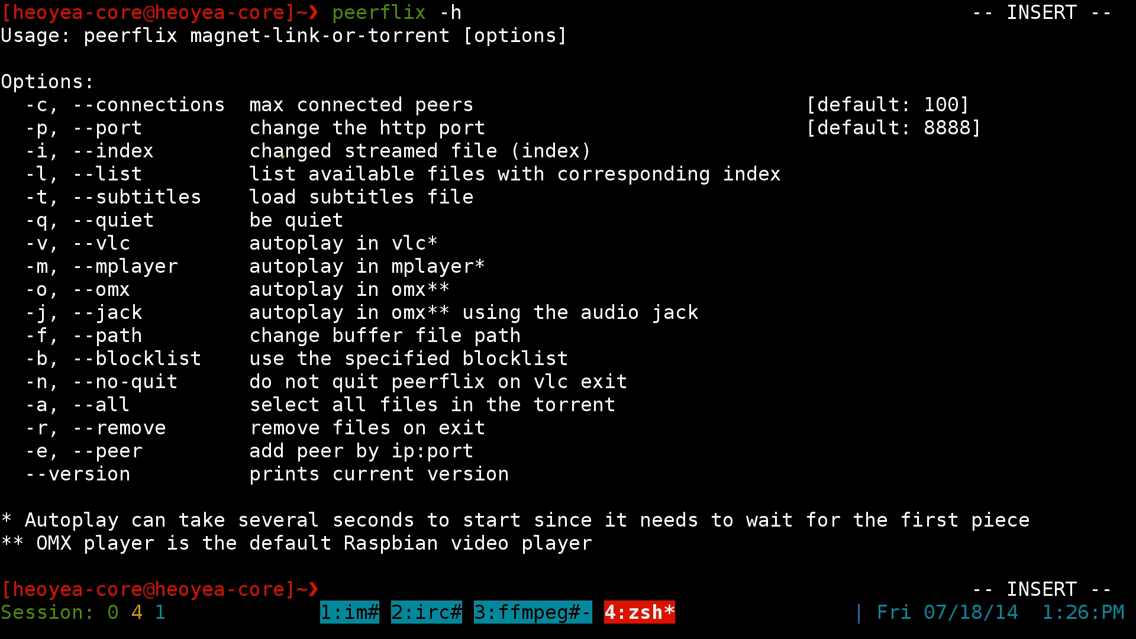
pyautogui.moveTo(25, 174); pyautogui.dragTo(380, 174)
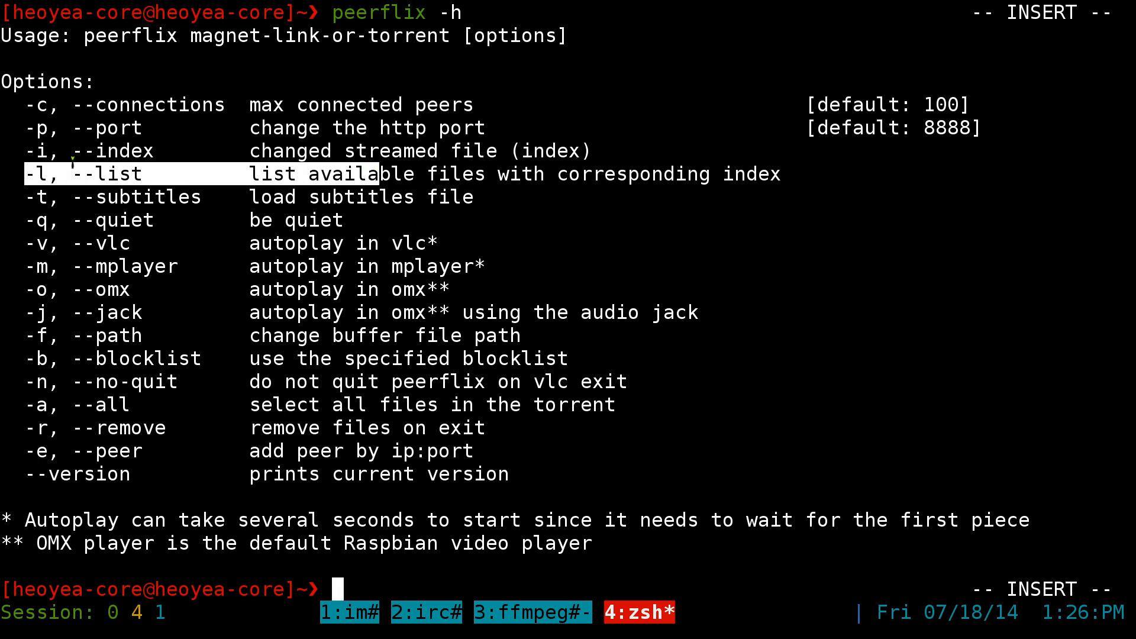
pyautogui.moveTo(23, 151); pyautogui.dragTo(253, 151)
pyautogui.click(266, 192)
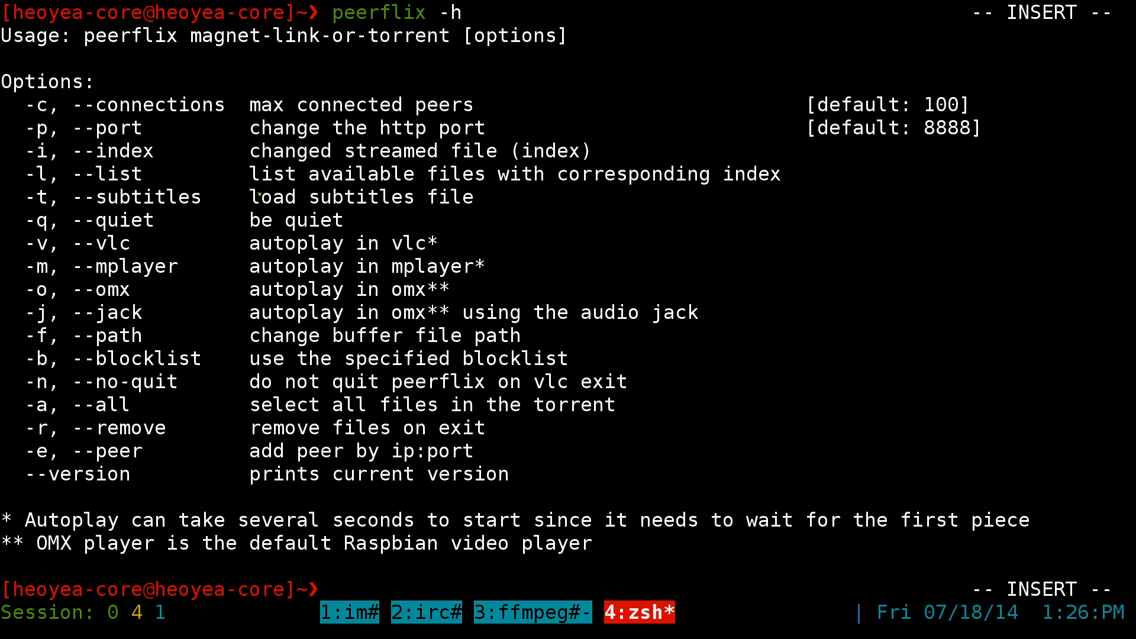
# Copy the magnet link of the Kickass Ronin Warriors 39-episode torrent and return to a cleared terminal
pyautogui.hotkey('alt', 'Tab')
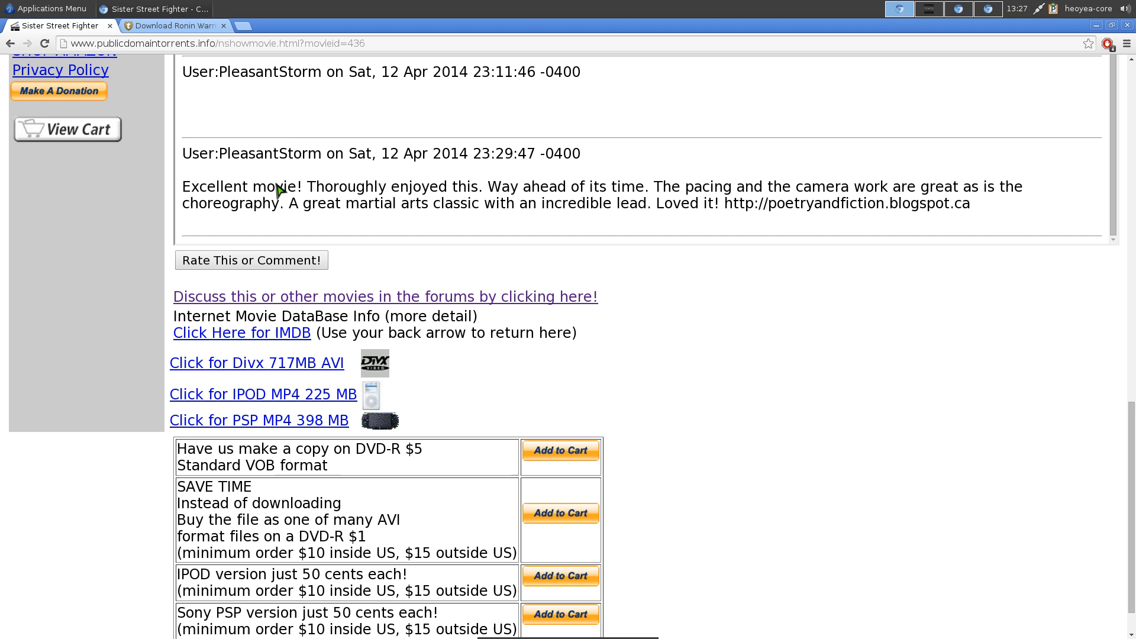
pyautogui.click(173, 25)
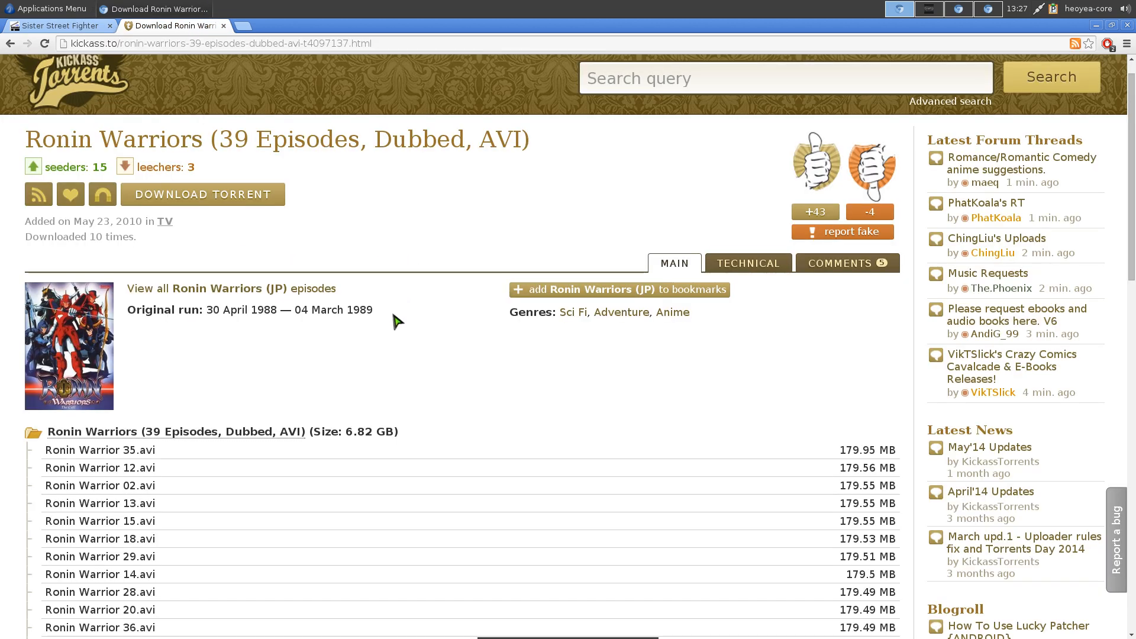
pyautogui.rightClick(103, 195)
pyautogui.click(135, 263)
pyautogui.scroll(-2, 391, 329)
pyautogui.scroll(-2, 328, 357)
pyautogui.scroll(-3, 324, 337)
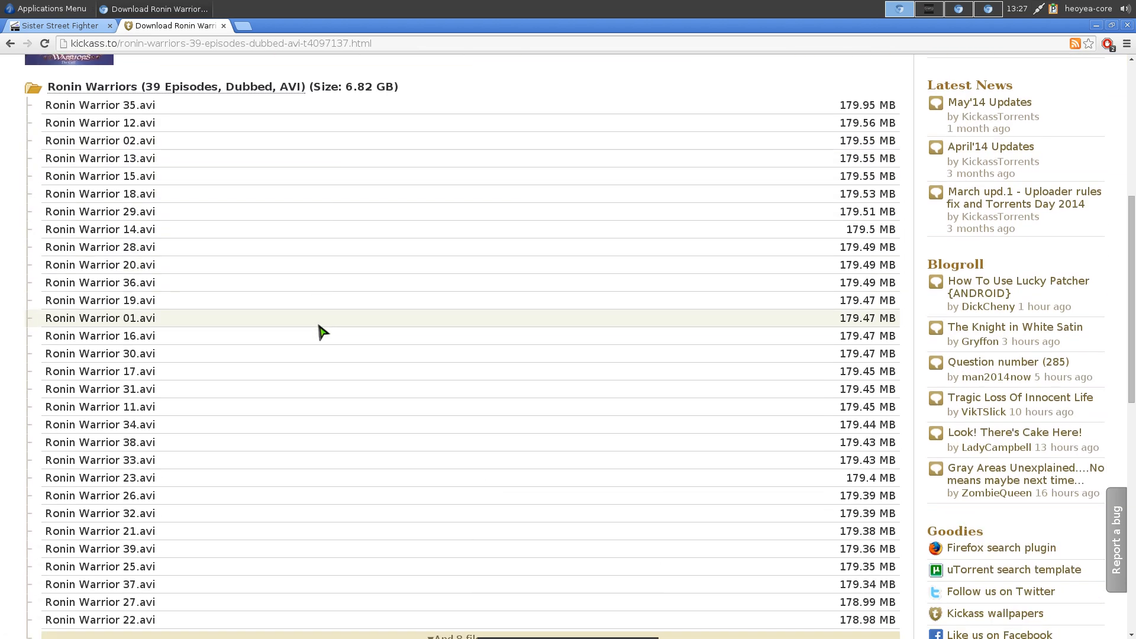
pyautogui.scroll(-5, 324, 333)
pyautogui.scroll(5, 239, 346)
pyautogui.scroll(2, 220, 363)
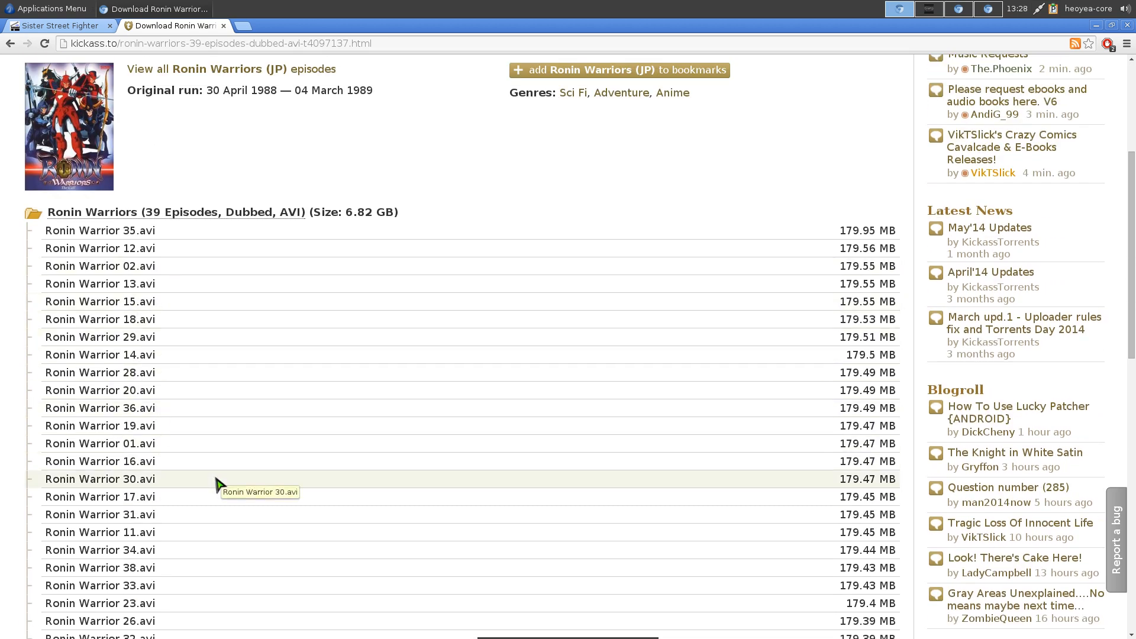
pyautogui.scroll(1, 219, 485)
pyautogui.scroll(1, 219, 479)
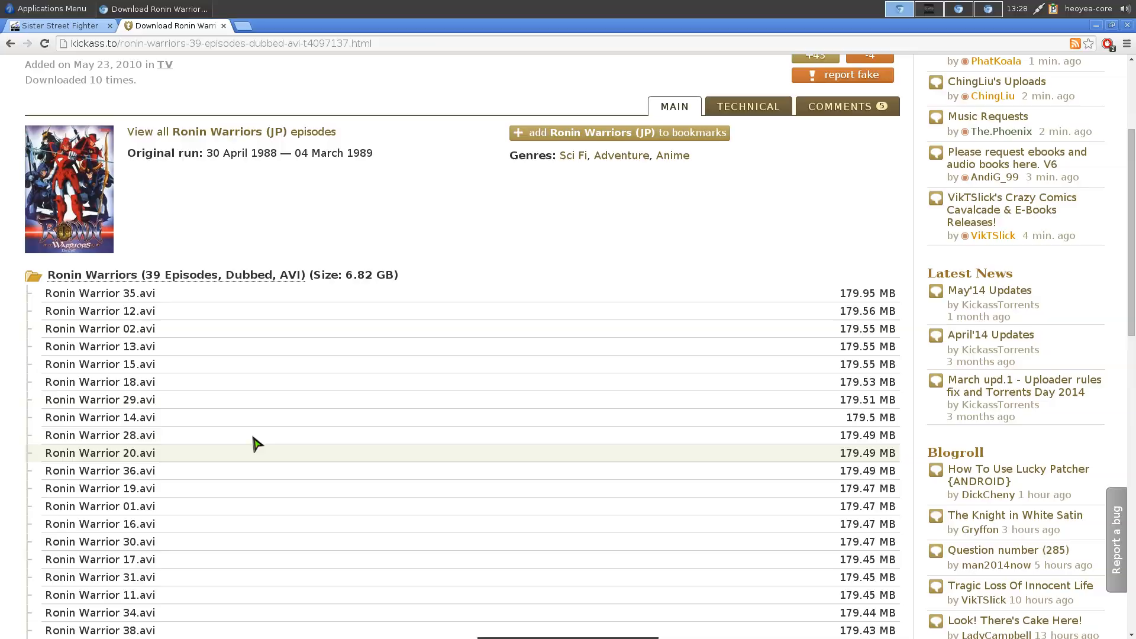
pyautogui.hotkey('alt', 'Tab')
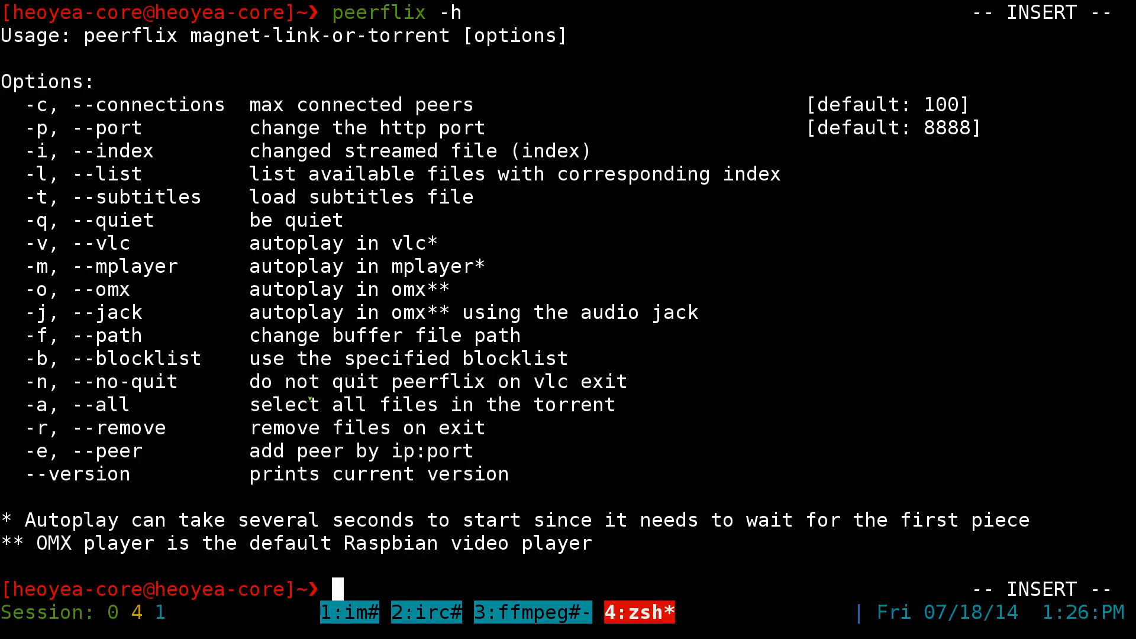
pyautogui.hotkey('ctrl', 'l')
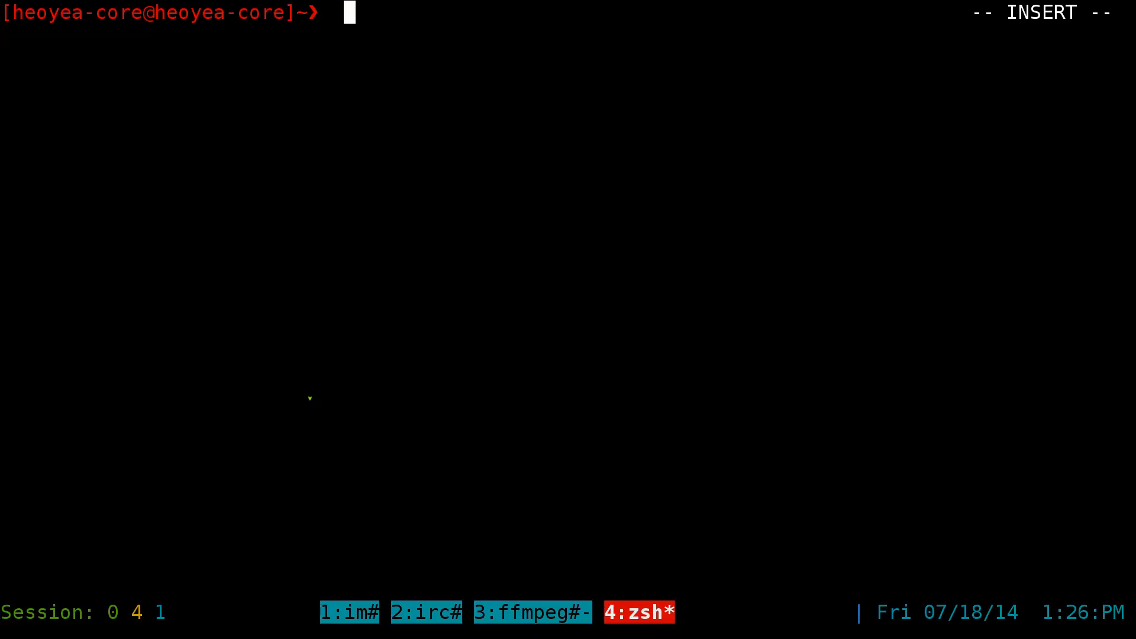
pyautogui.write('peerf')
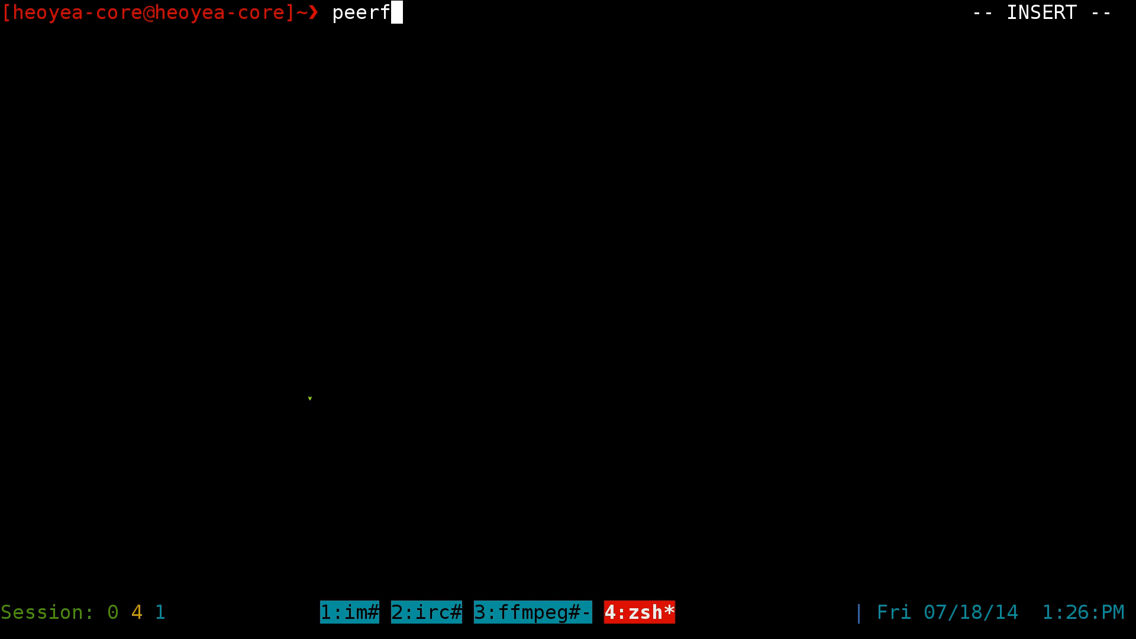
pyautogui.write('lix')
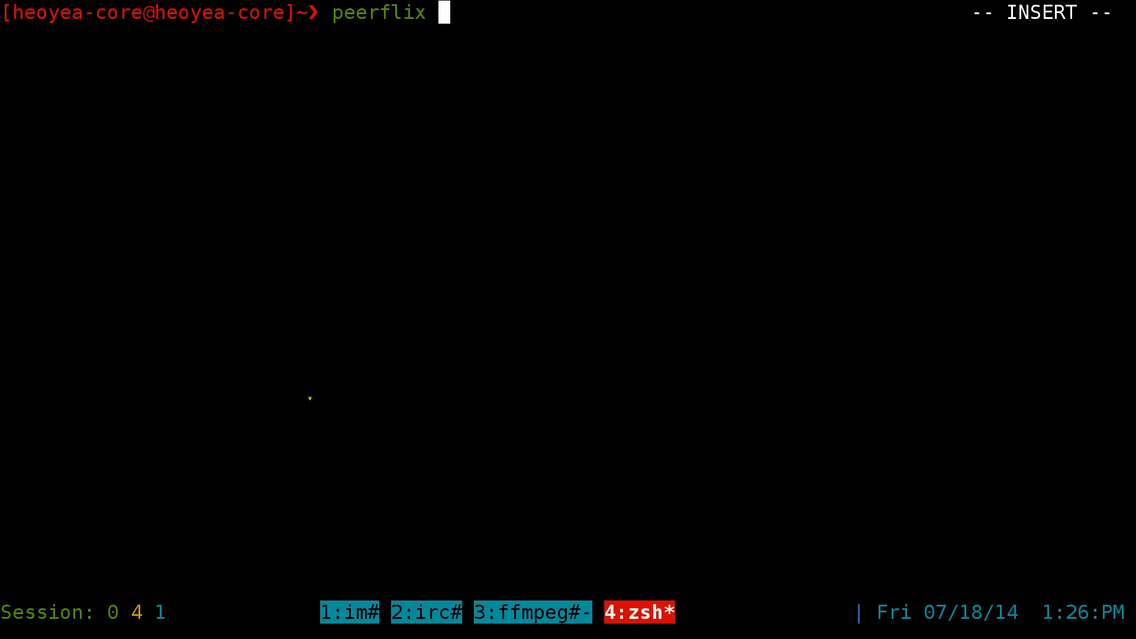
pyautogui.write(' "')
# Run peerflix on the pasted Ronin Warriors magnet link with -l to list its numbered files
pyautogui.hotkey('ctrl', 'shift', 'v')
pyautogui.write('"')
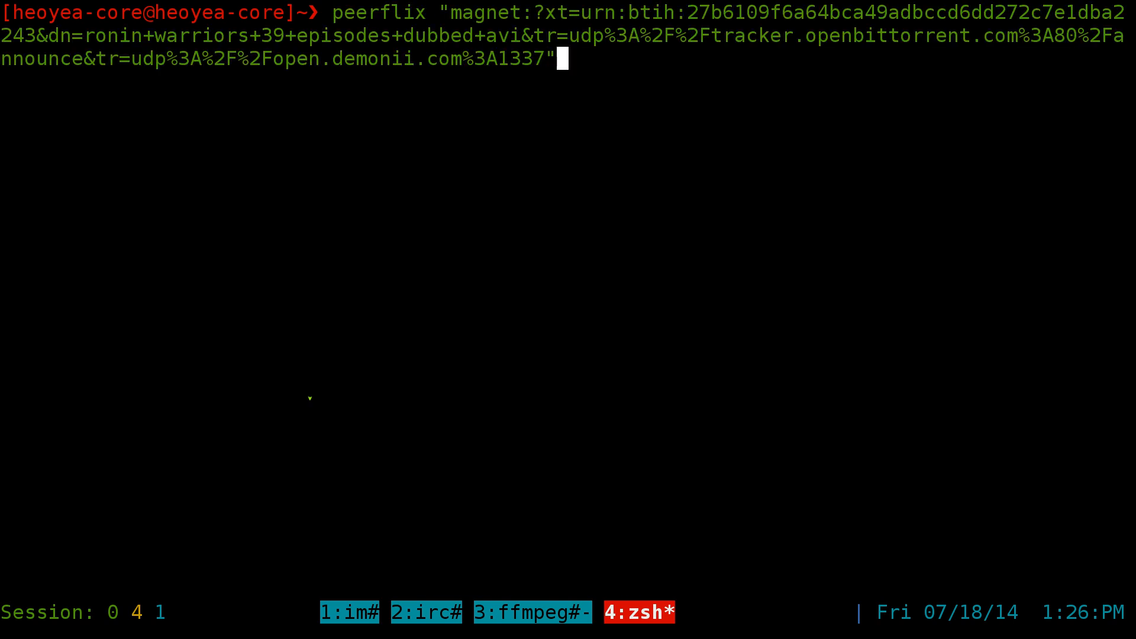
pyautogui.write(' -')
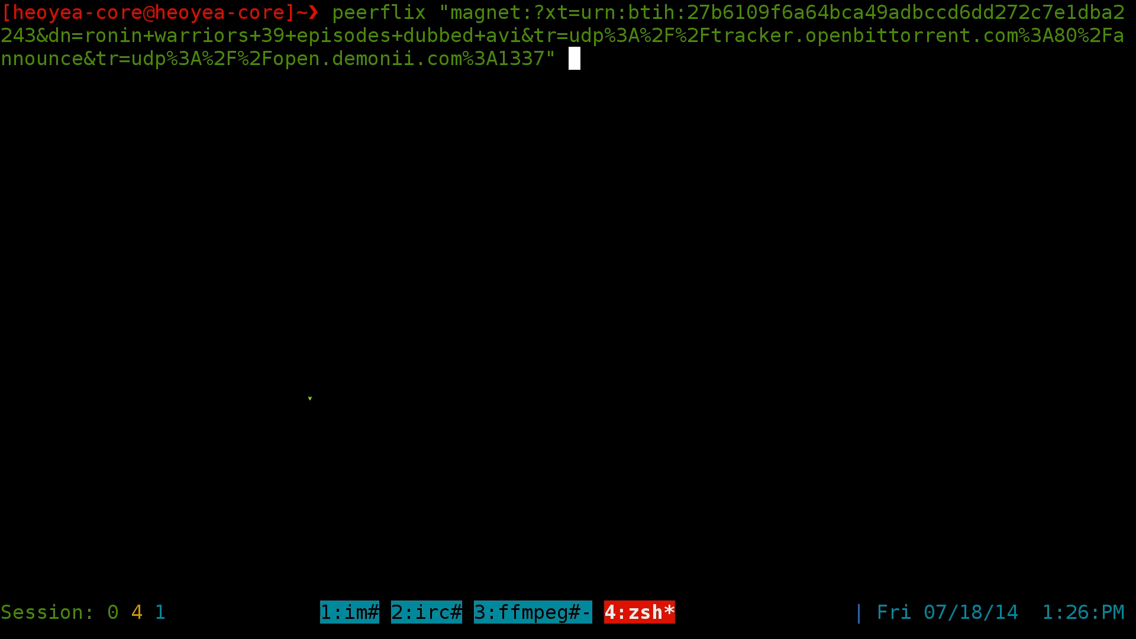
pyautogui.write('l')
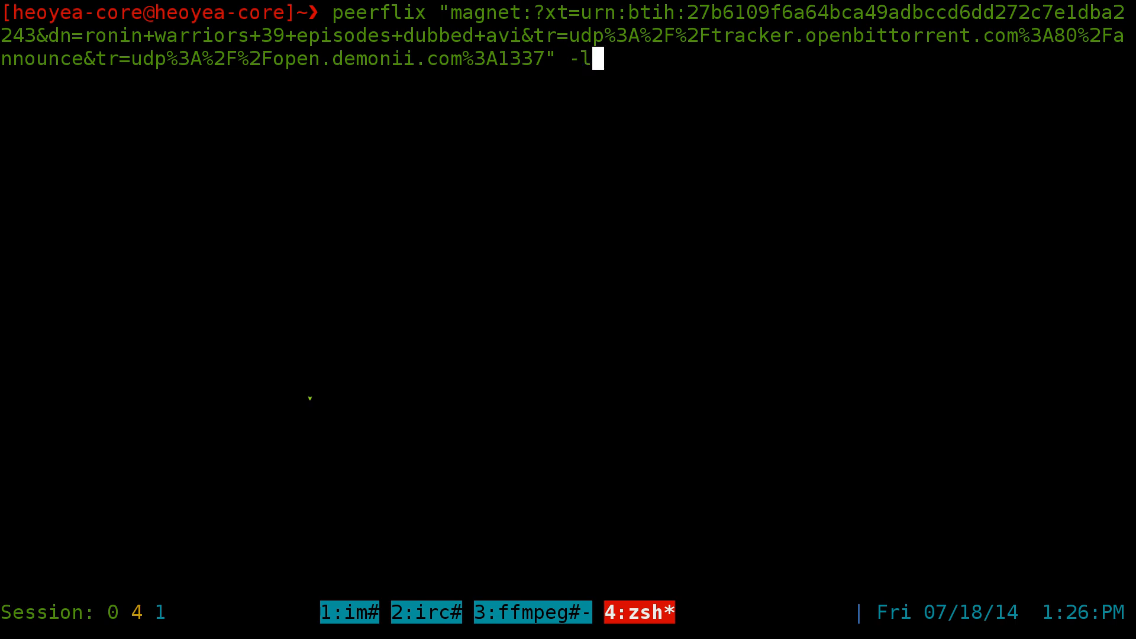
pyautogui.press('Return')
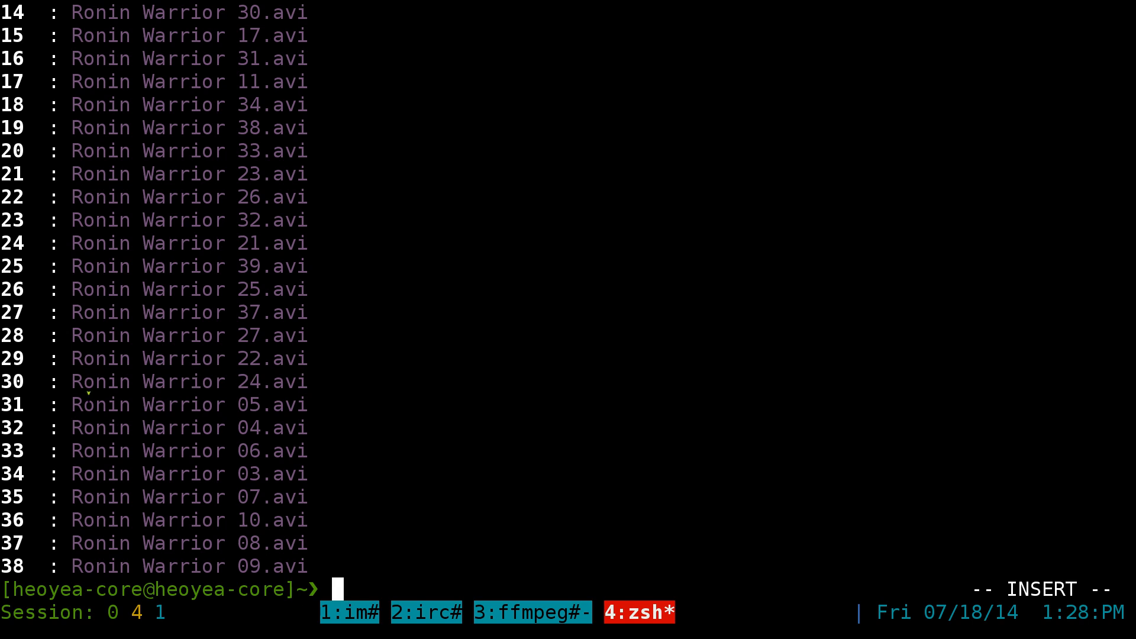
# Point out Ronin Warrior 24.avi at index 30 in the file list
pyautogui.moveTo(71, 381); pyautogui.dragTo(312, 381)
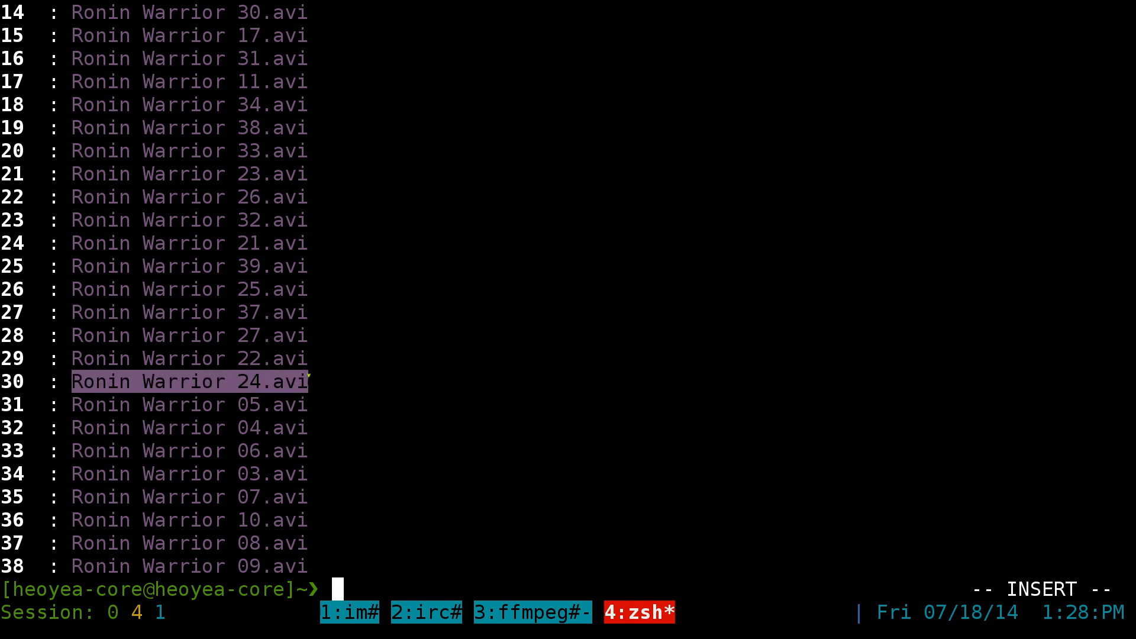
pyautogui.click(12, 382)
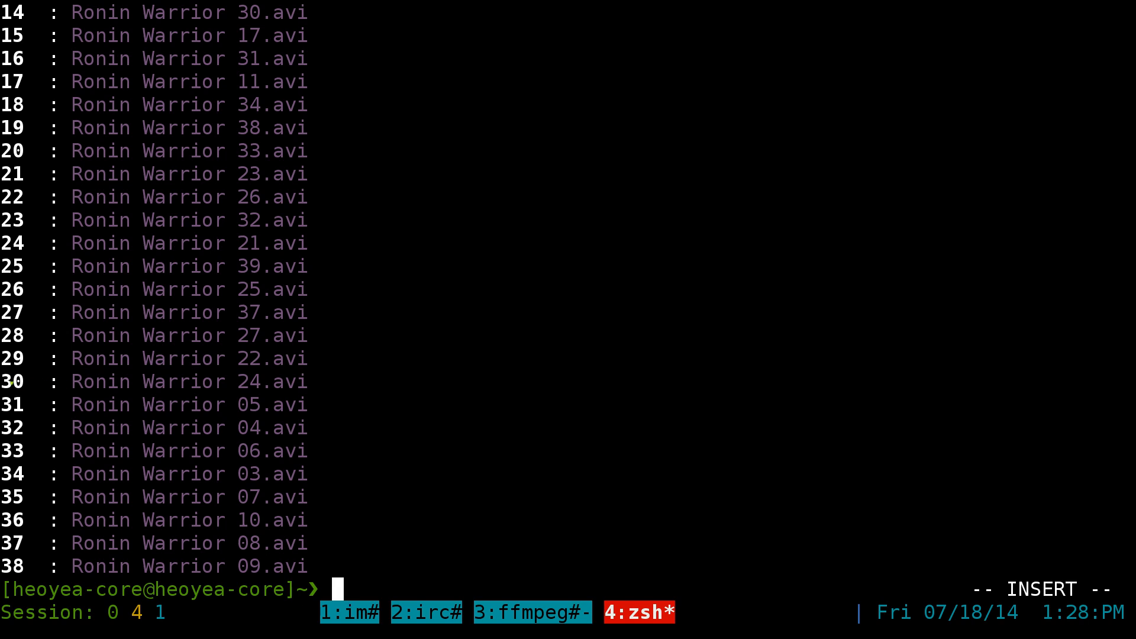
pyautogui.moveTo(62, 382)
pyautogui.mouseDown()
pyautogui.moveTo(322, 383)
pyautogui.moveTo(311, 404)
pyautogui.mouseUp()
pyautogui.click(426, 376)
# Rerun the magnet-link command with -i 30 -v to stream Ronin Warrior 24.avi in VLC
pyautogui.press('Up')
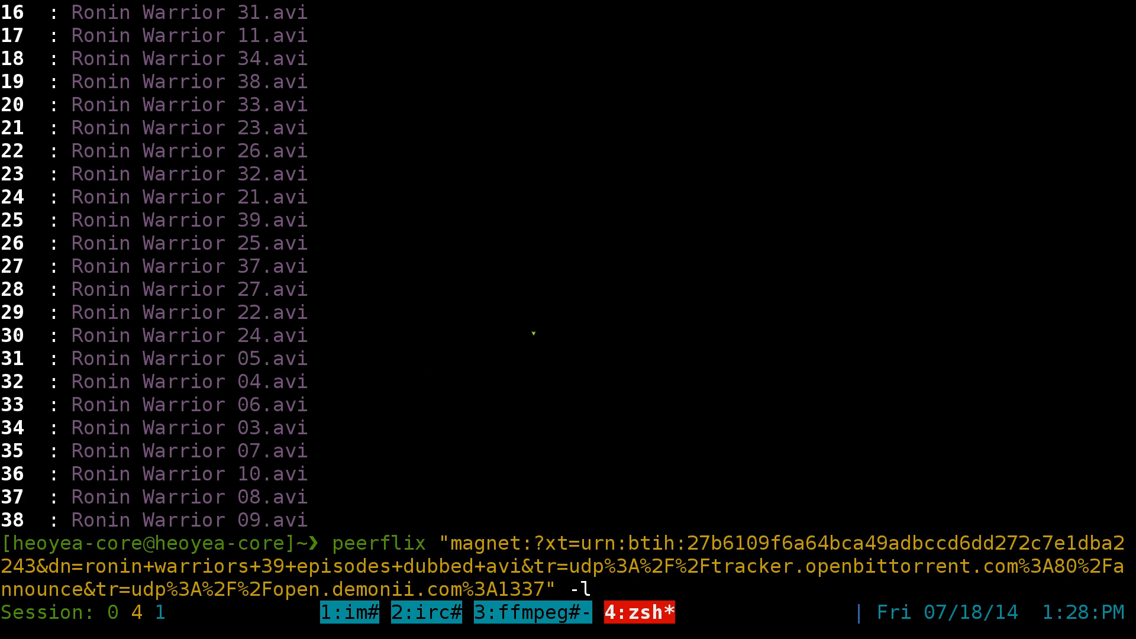
pyautogui.press('BackSpace')
pyautogui.write('i')
pyautogui.write(' 3')
pyautogui.write('9')
pyautogui.press('BackSpace')
pyautogui.write('0 ')
pyautogui.write('-v')
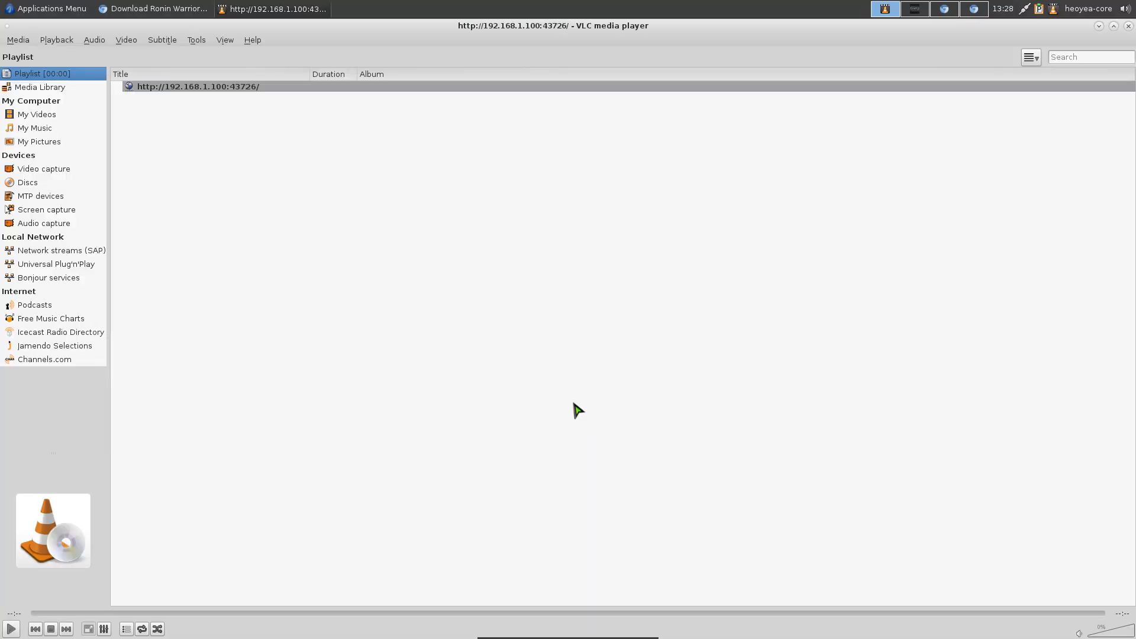
# Point out the downloaded total and the newly connected peers in the peerflix stats
pyautogui.hotkey('alt', 'Tab')
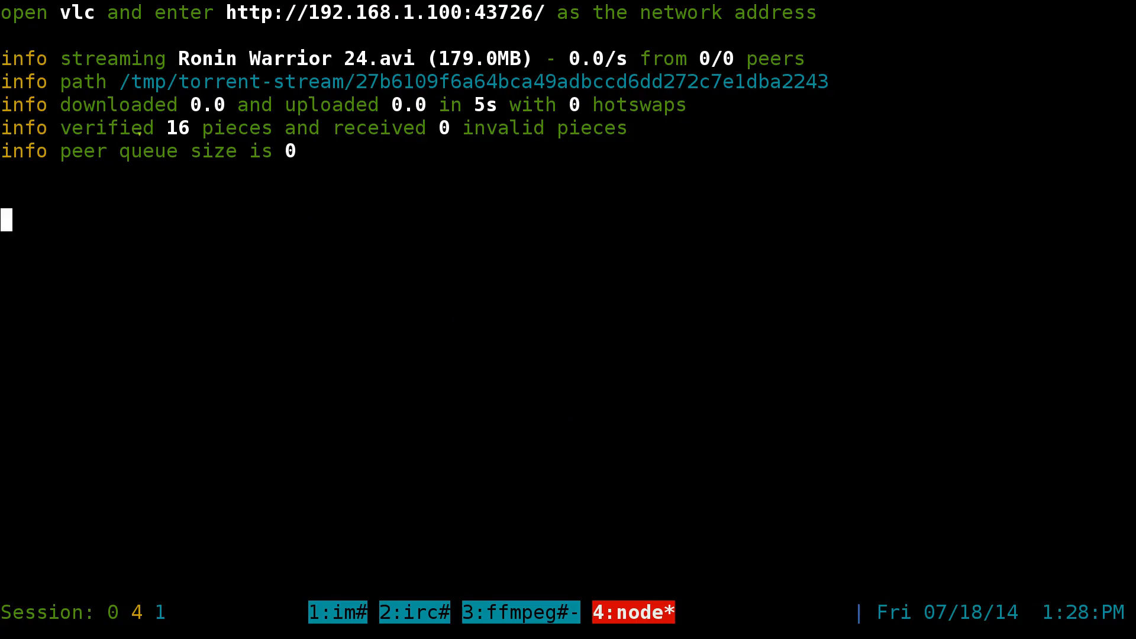
pyautogui.moveTo(64, 105); pyautogui.dragTo(224, 104)
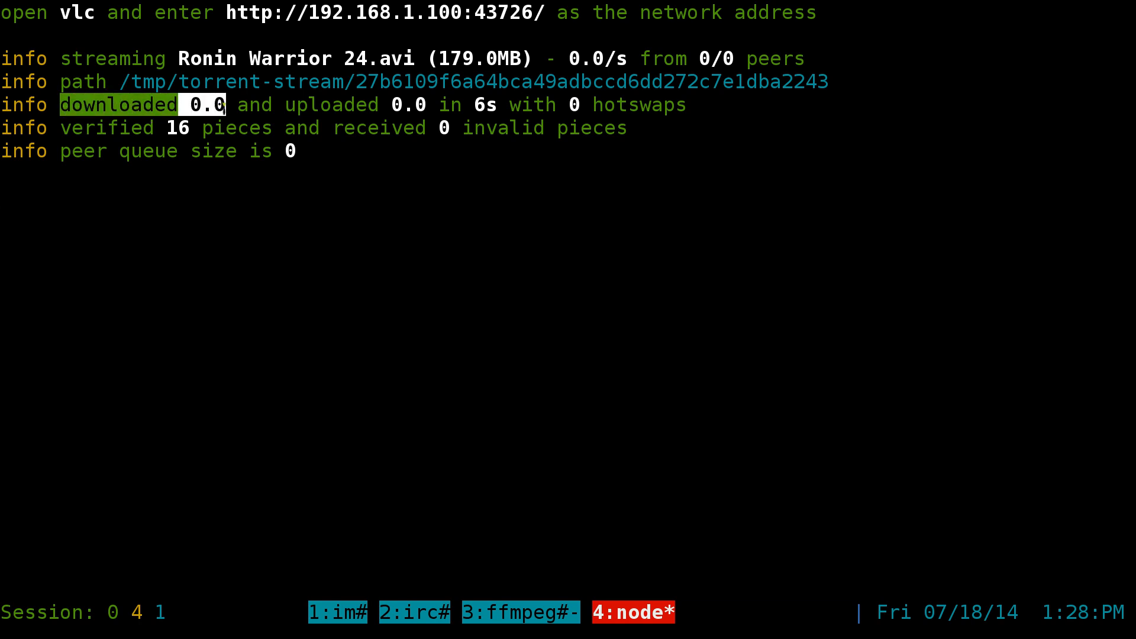
pyautogui.click(231, 164)
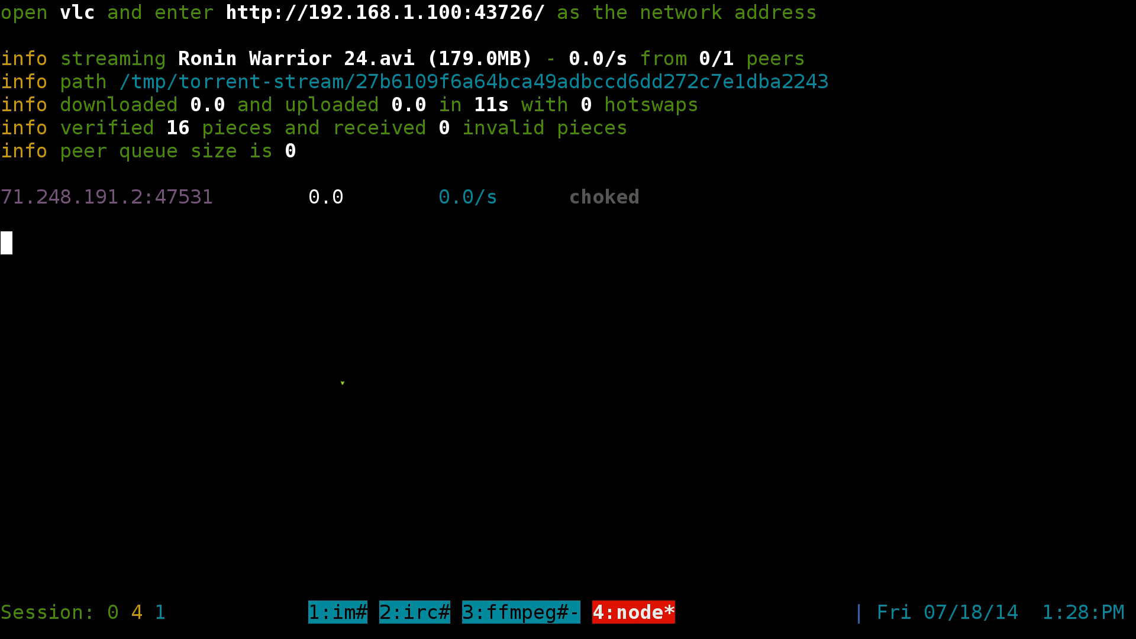
pyautogui.moveTo(12, 220); pyautogui.dragTo(238, 219)
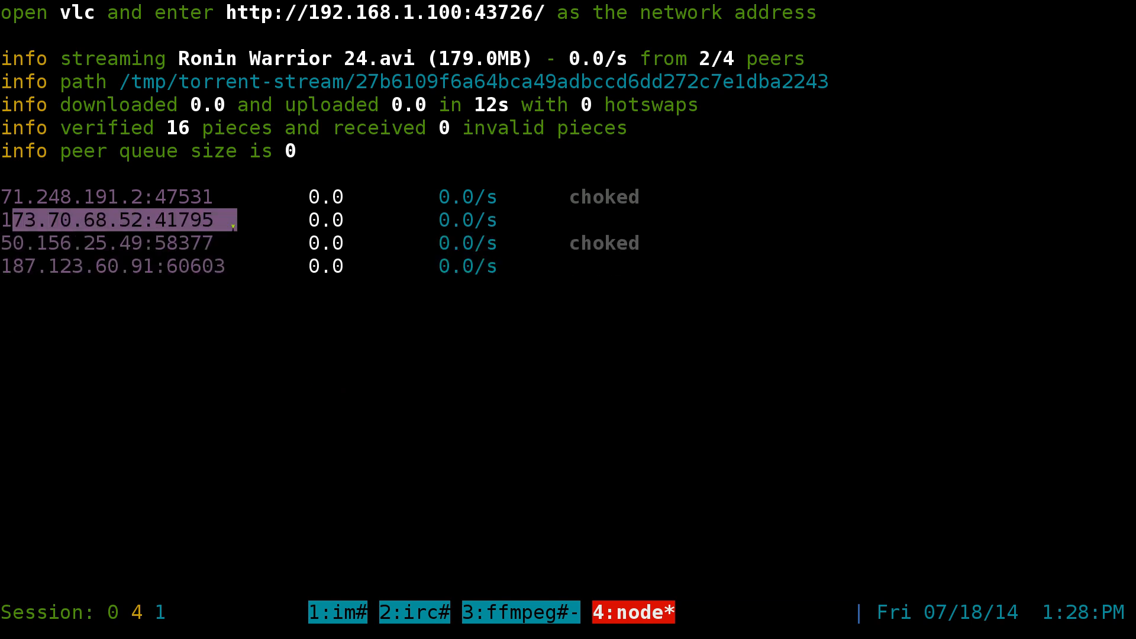
pyautogui.moveTo(107, 267); pyautogui.dragTo(302, 266)
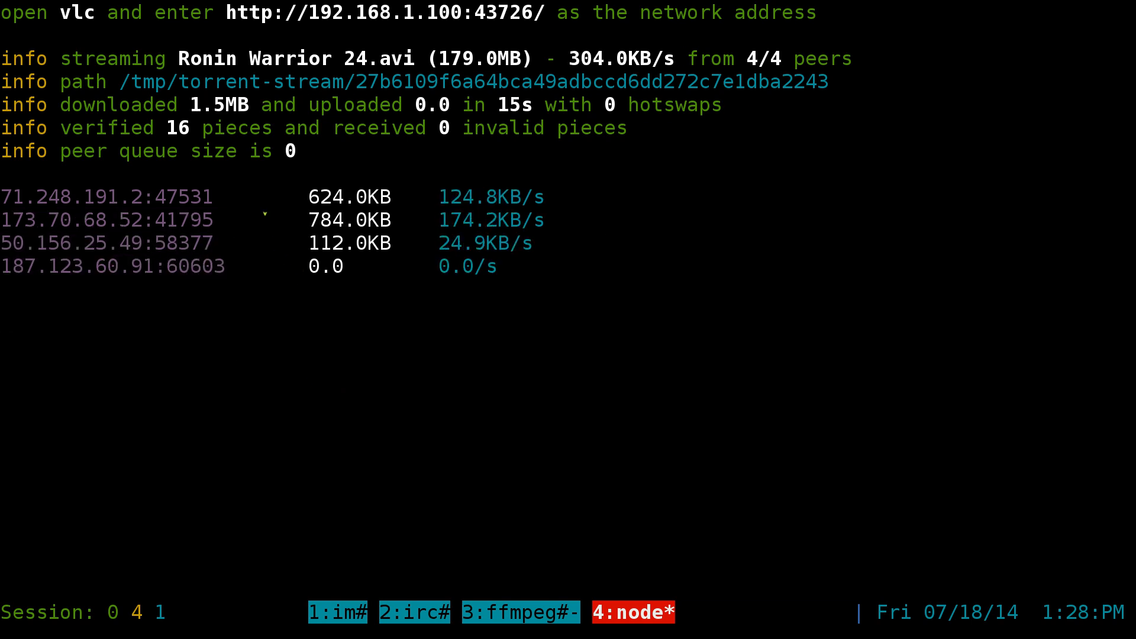
pyautogui.moveTo(251, 105); pyautogui.dragTo(190, 105)
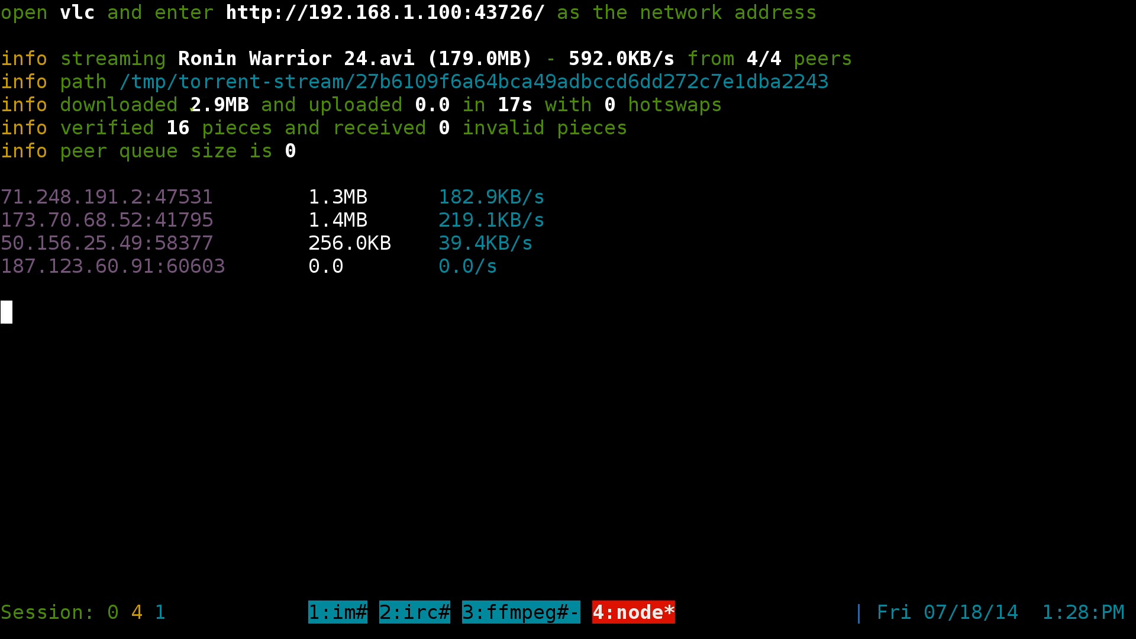
# Watch the Ronin Warrior 24 stream in VLC, then close the player so peerflix exits
pyautogui.hotkey('alt', 'Tab')
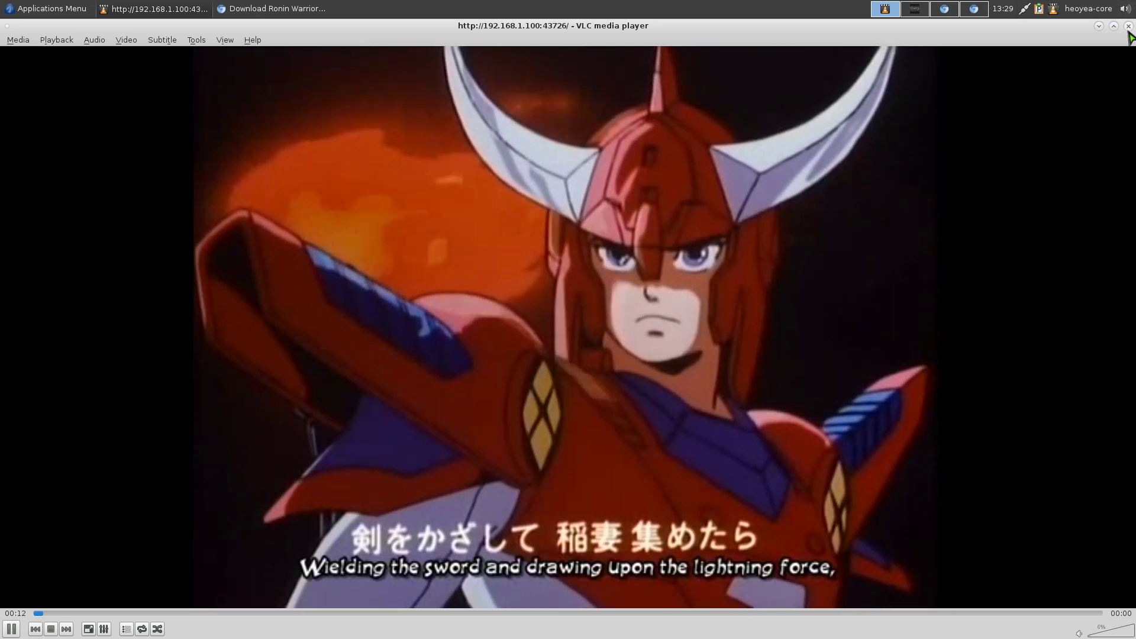
pyautogui.click(1129, 26)
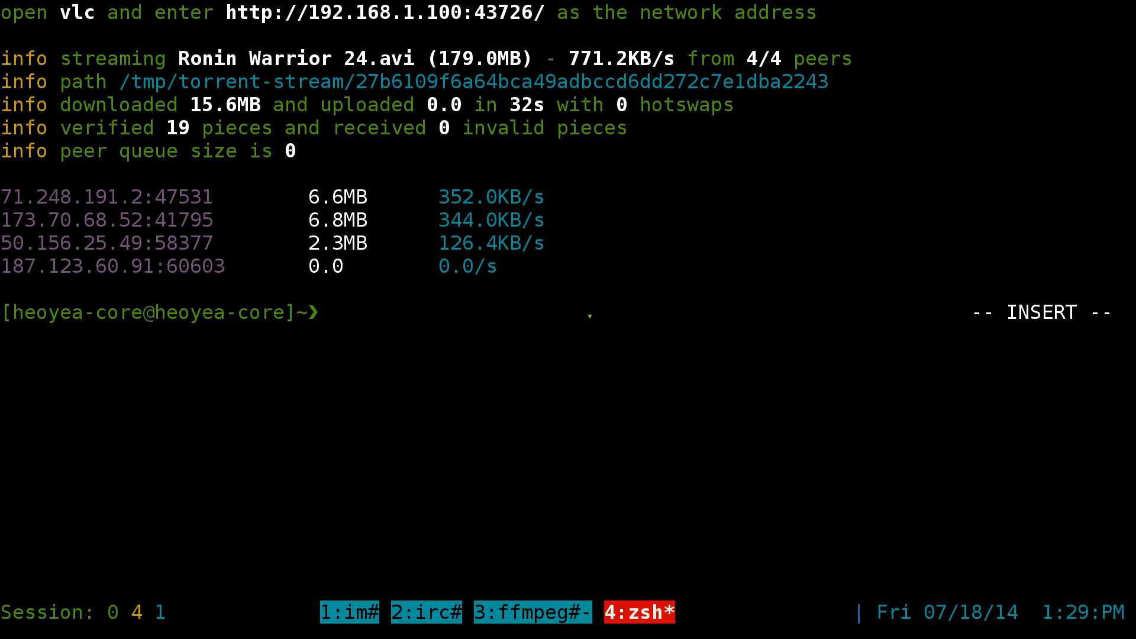
# Replace the recalled command with 'peerflix -h' and print the usage help again
pyautogui.hotkey('ctrl', 'l')
pyautogui.press('Up')
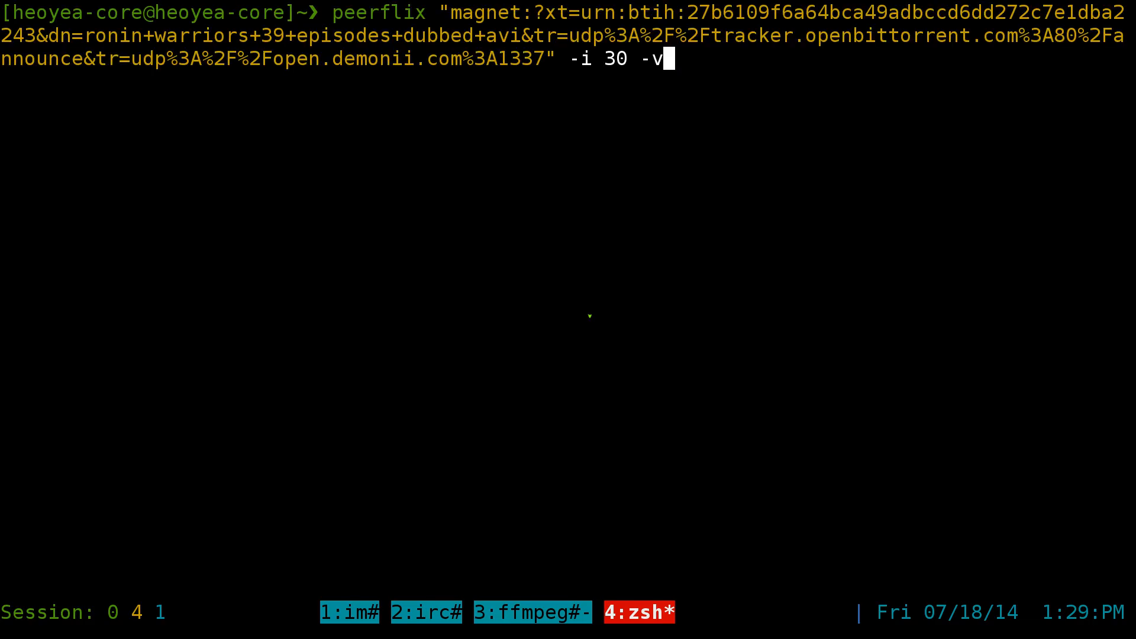
pyautogui.press('BackSpace')
pyautogui.press('BackSpace')
pyautogui.press('BackSpace')
pyautogui.write('l')
pyautogui.press('Up')
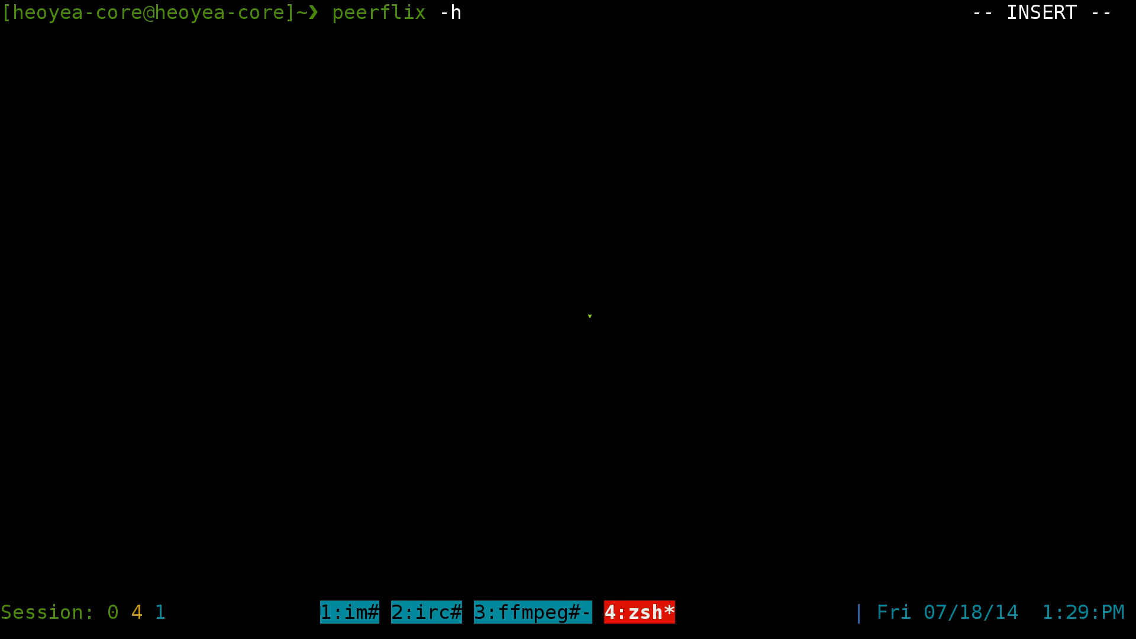
pyautogui.press('Return')
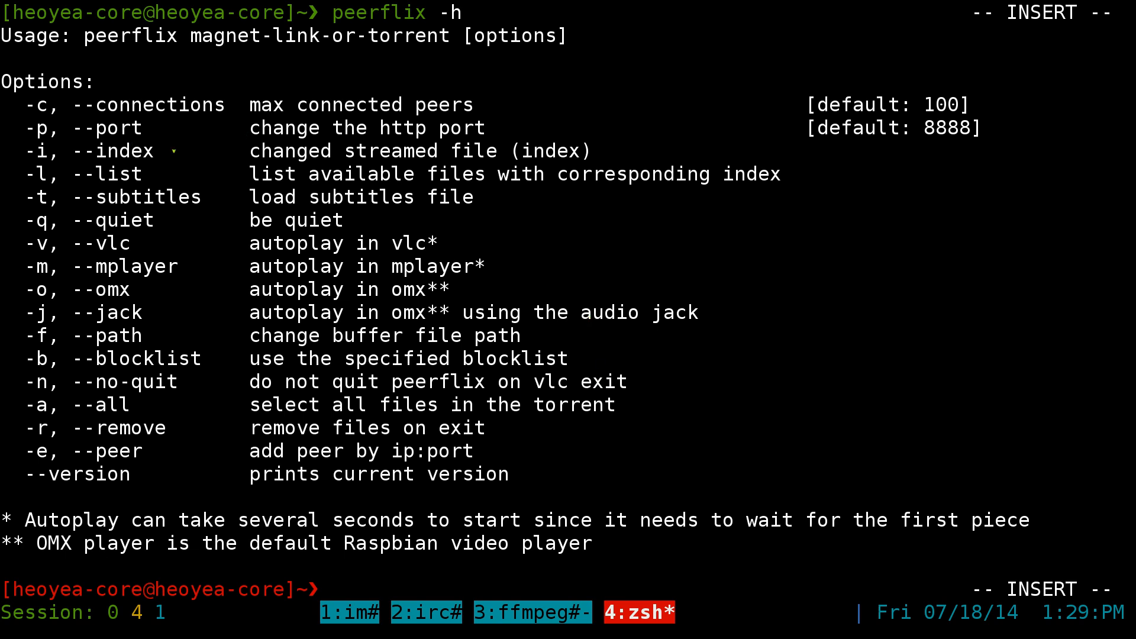
# Point out the port option with default 8888, the vlc, mplayer and omx players, and the -r remove flag
pyautogui.moveTo(25, 126)
pyautogui.mouseDown()
pyautogui.moveTo(950, 128)
pyautogui.moveTo(922, 148)
pyautogui.mouseUp()
pyautogui.doubleClick(945, 128)
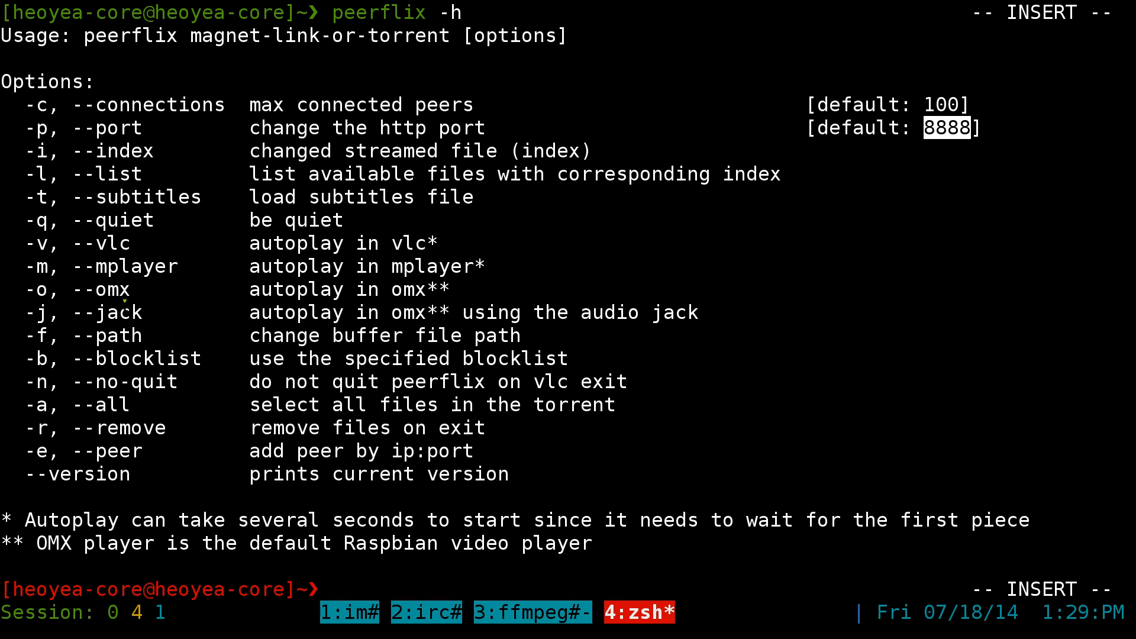
pyautogui.doubleClick(114, 243)
pyautogui.click(125, 257)
pyautogui.doubleClick(133, 266)
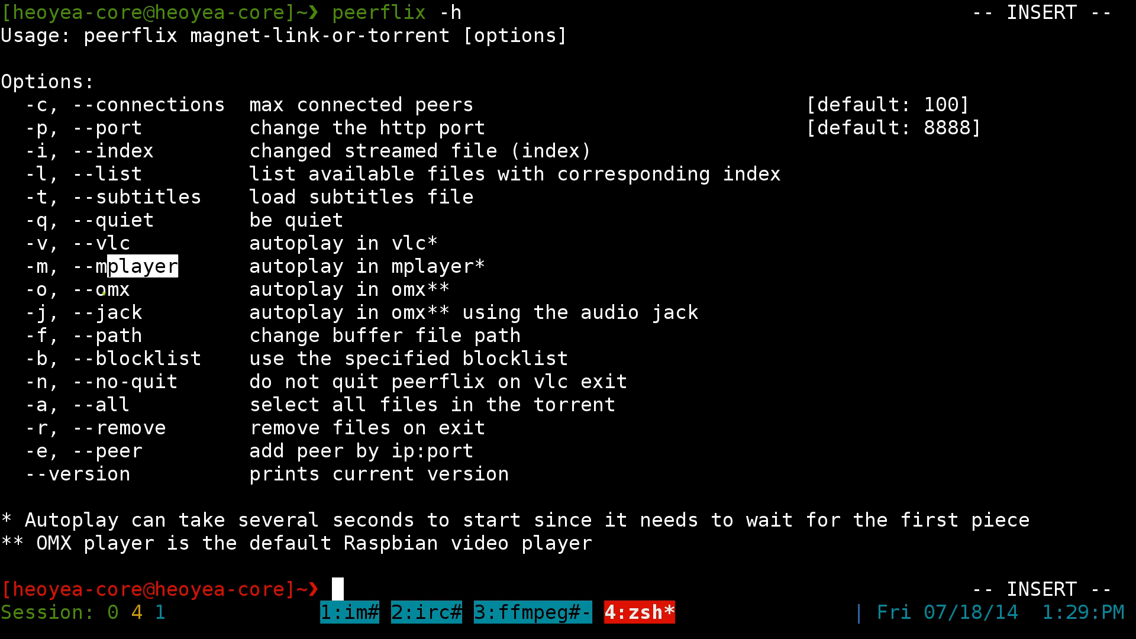
pyautogui.click(88, 290)
pyautogui.doubleClick(111, 289)
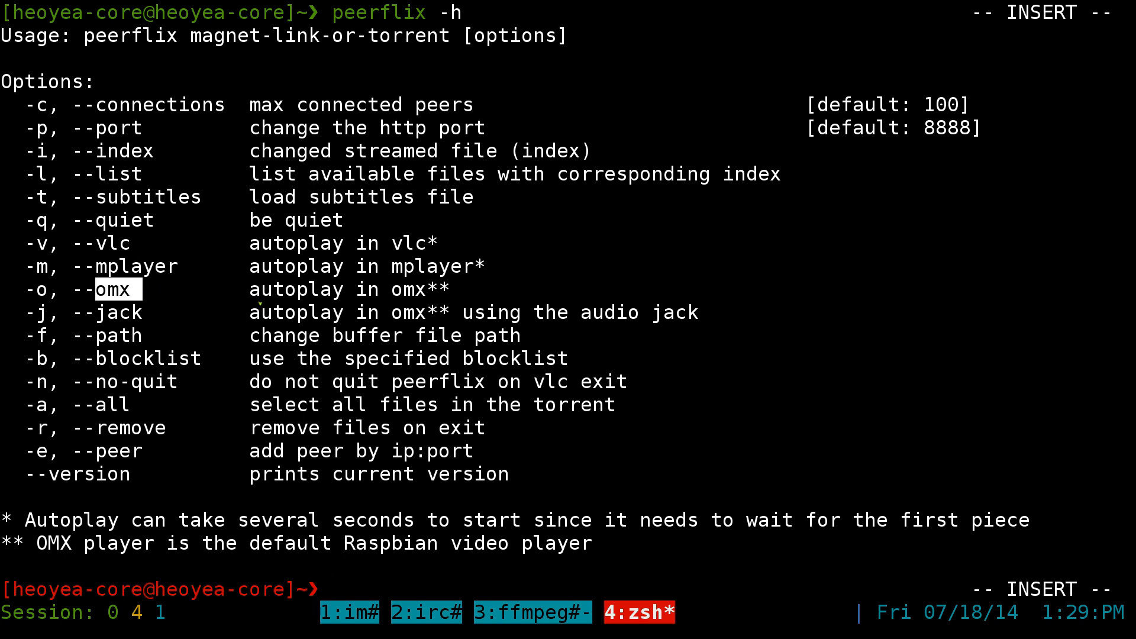
pyautogui.click(259, 309)
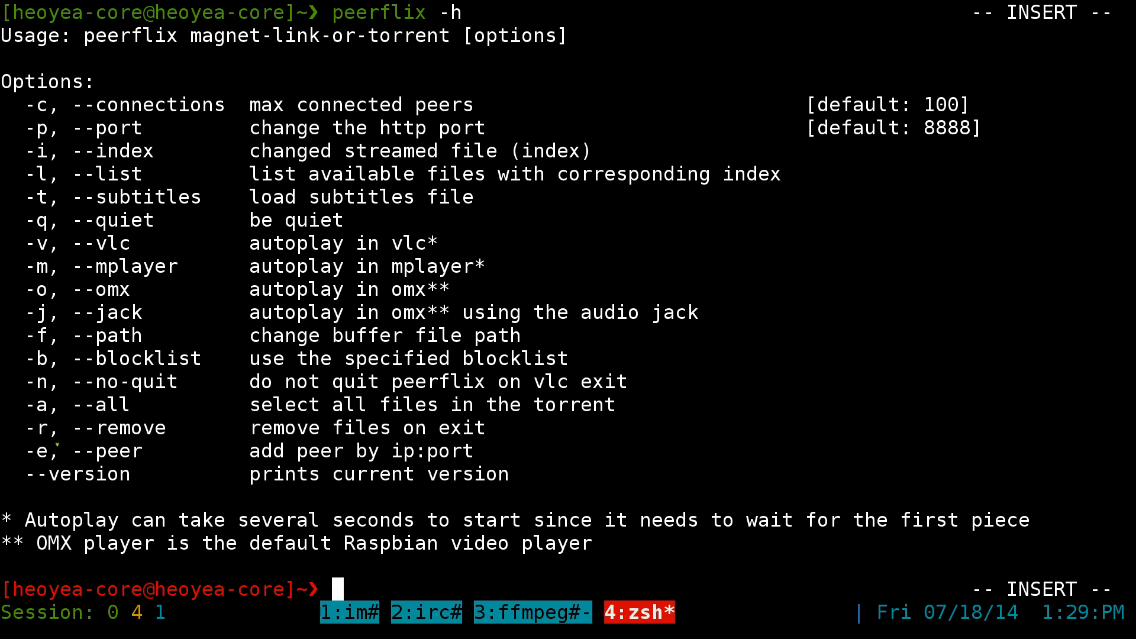
pyautogui.moveTo(22, 430); pyautogui.dragTo(162, 432)
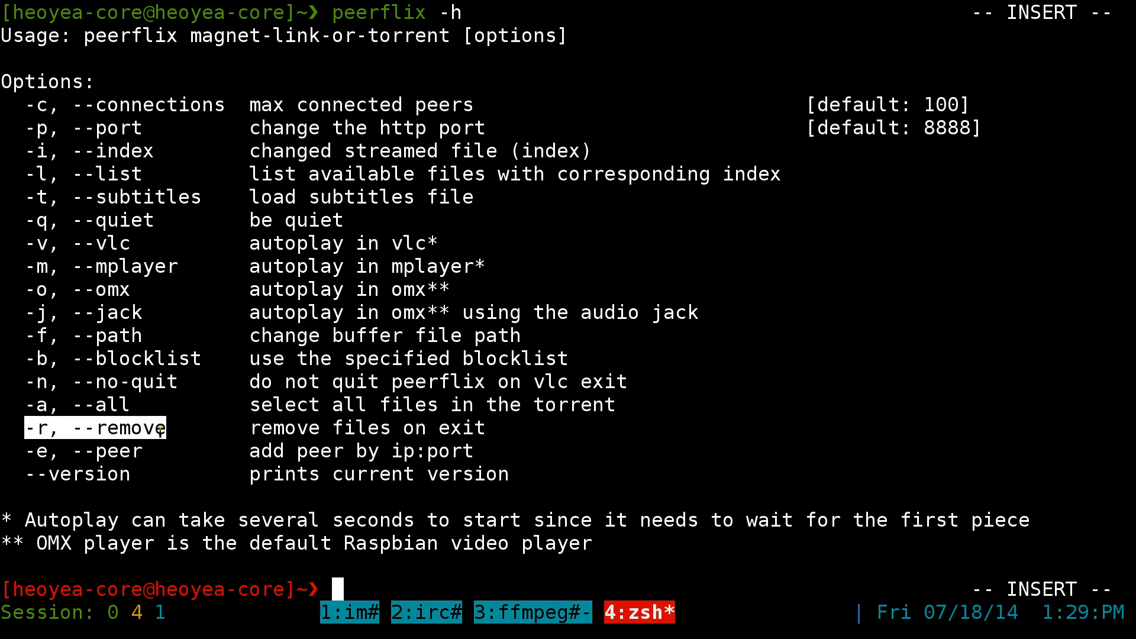
pyautogui.click(303, 428)
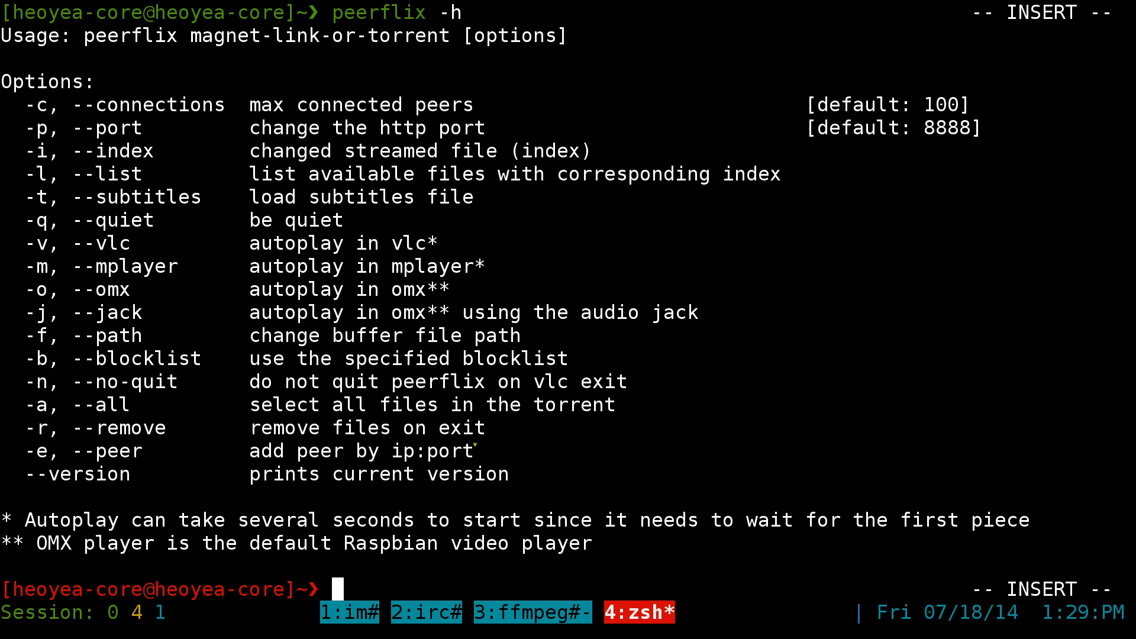
pyautogui.write('cd /t')
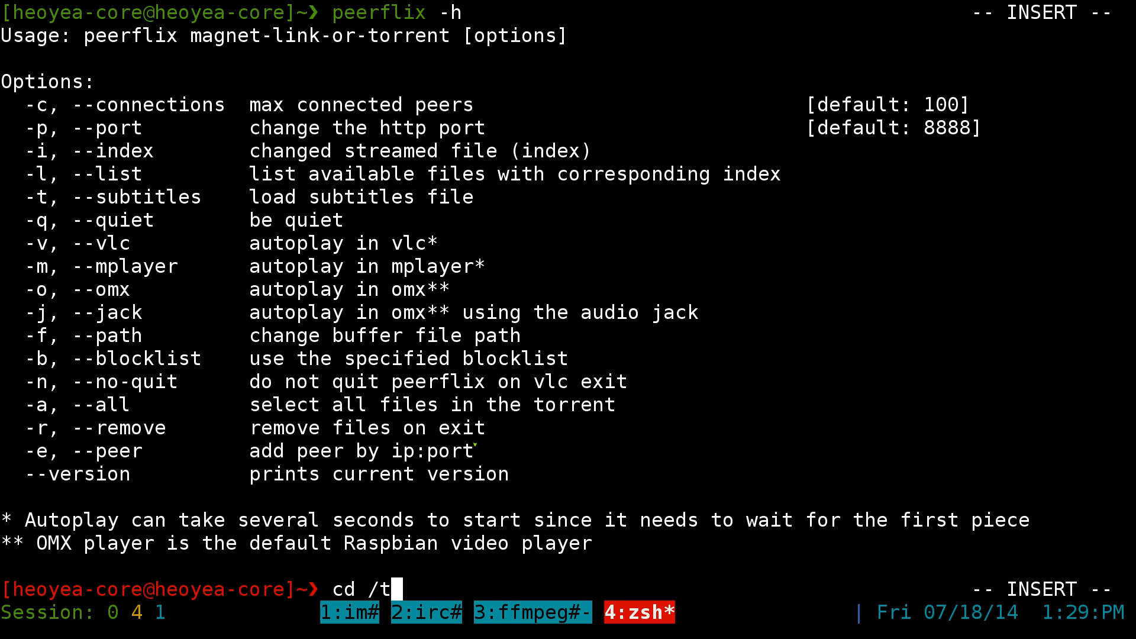
pyautogui.write('mp')
# Move into /tmp and list its contents, confirming the torrent-stream folder is there
pyautogui.press('Return')
pyautogui.write('ls')
pyautogui.press('Return')
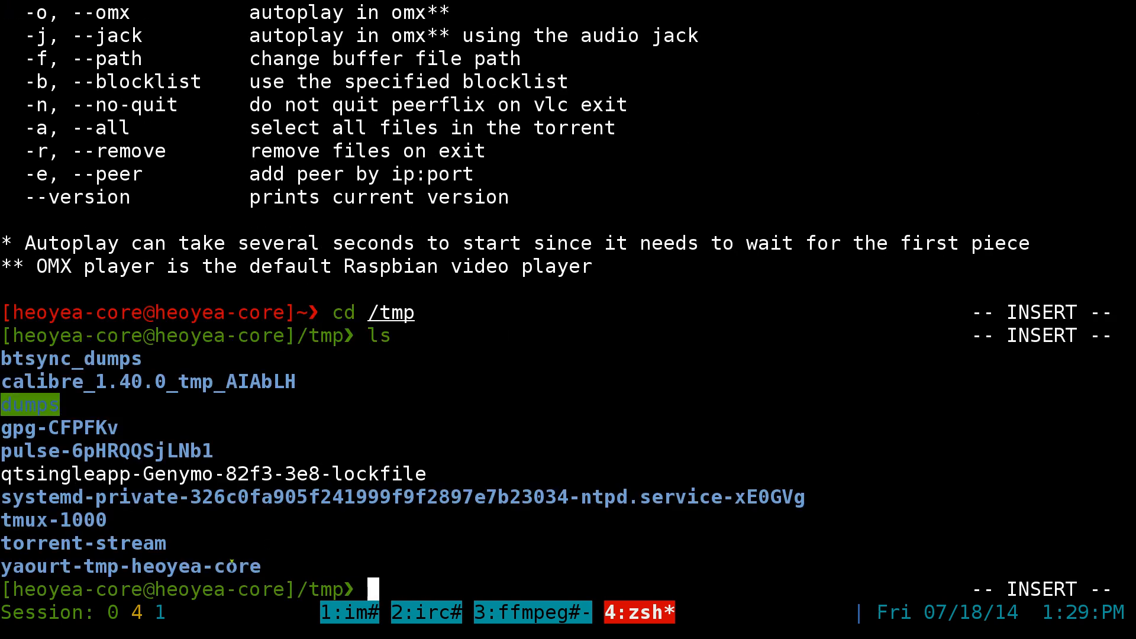
pyautogui.doubleClick(53, 543)
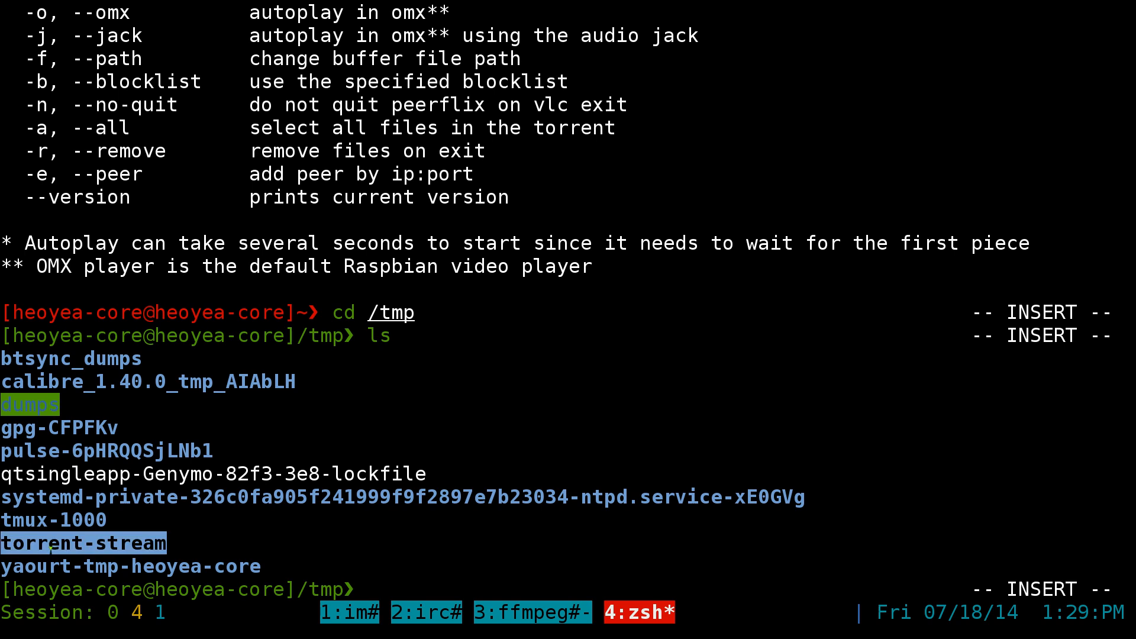
pyautogui.click(508, 558)
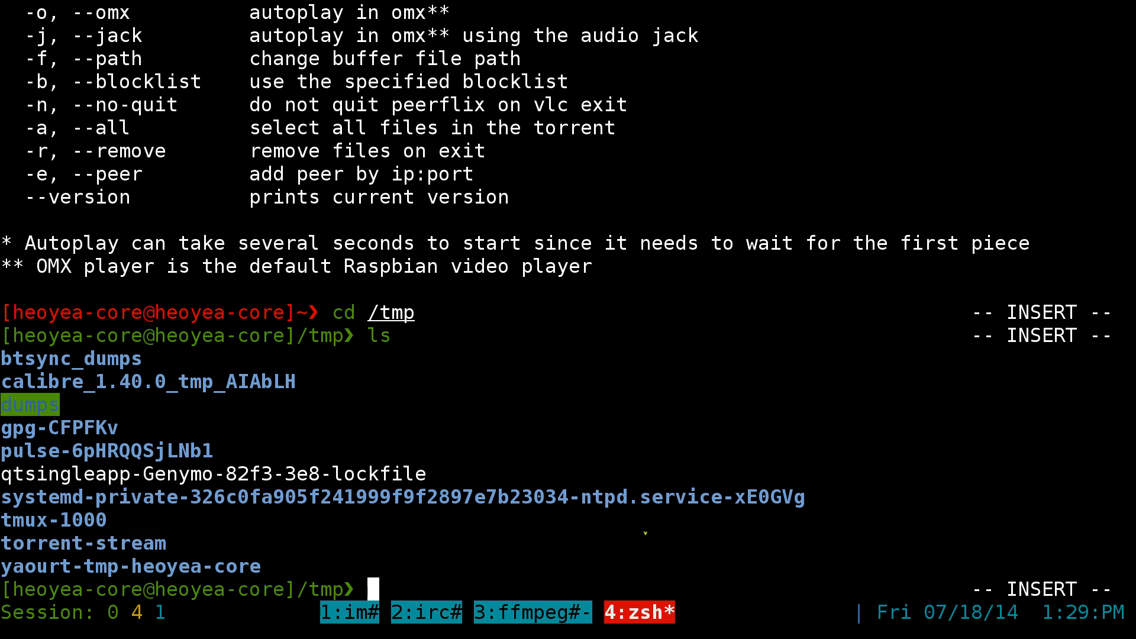
# Recall the index 30 peerflix magnet command and add the -r remove-on-exit flag without running it
pyautogui.press('Up')
pyautogui.press('Up')
pyautogui.press('Up')
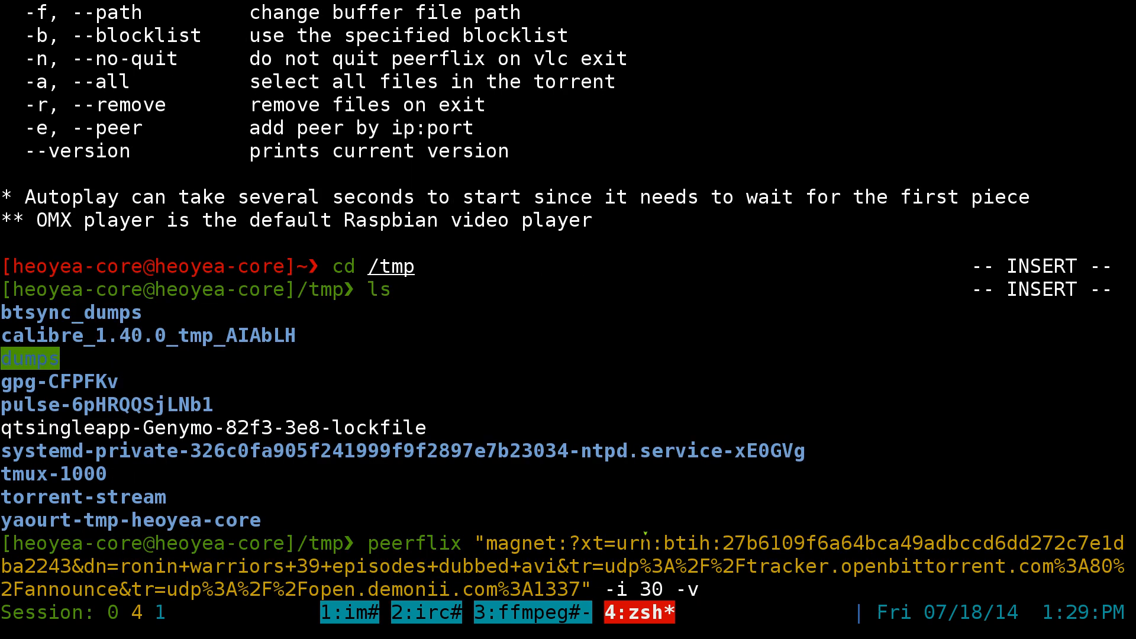
pyautogui.write('-')
pyautogui.write('r')
pyautogui.doubleClick(84, 497)
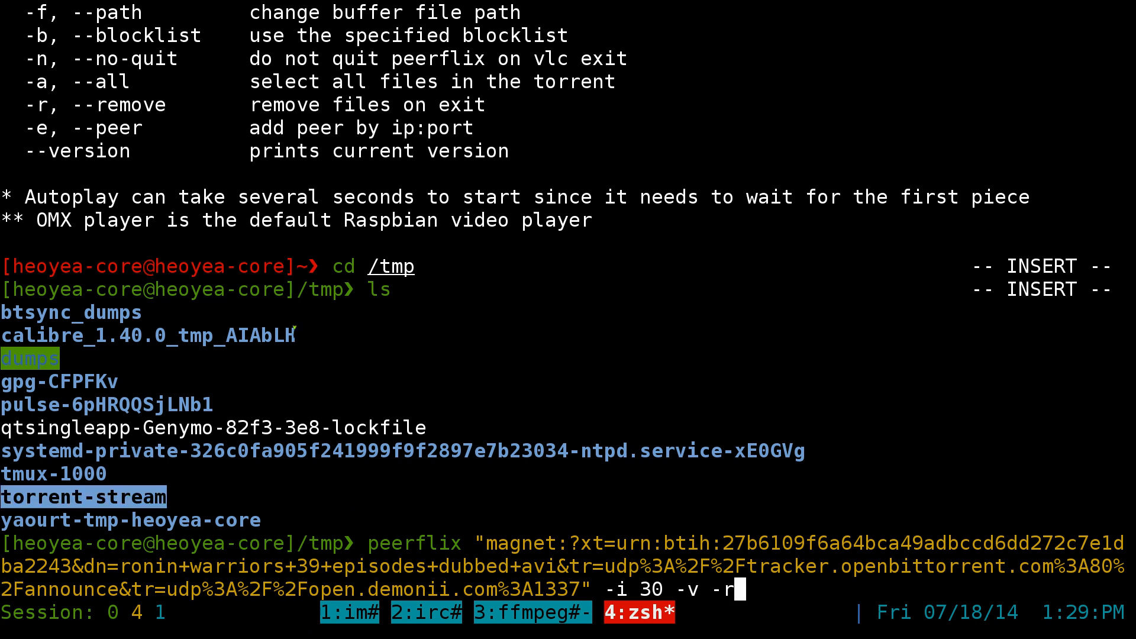
pyautogui.click(338, 289)
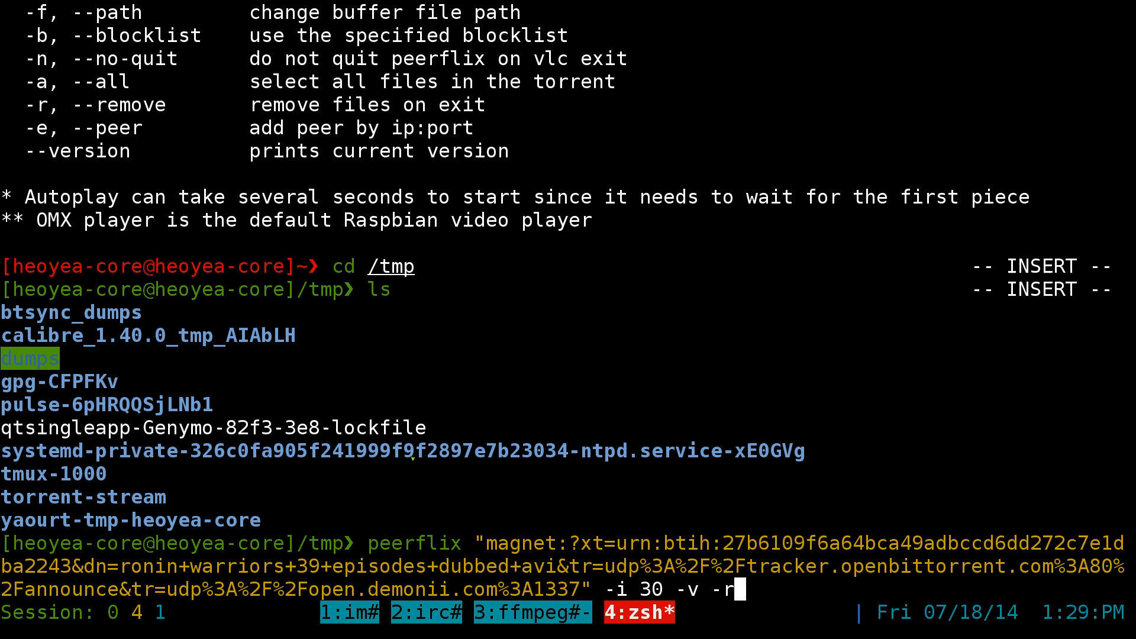
# Switch to the Kickass Torrents page to review the Ronin Warriors torrent header
pyautogui.hotkey('alt', 'Tab')
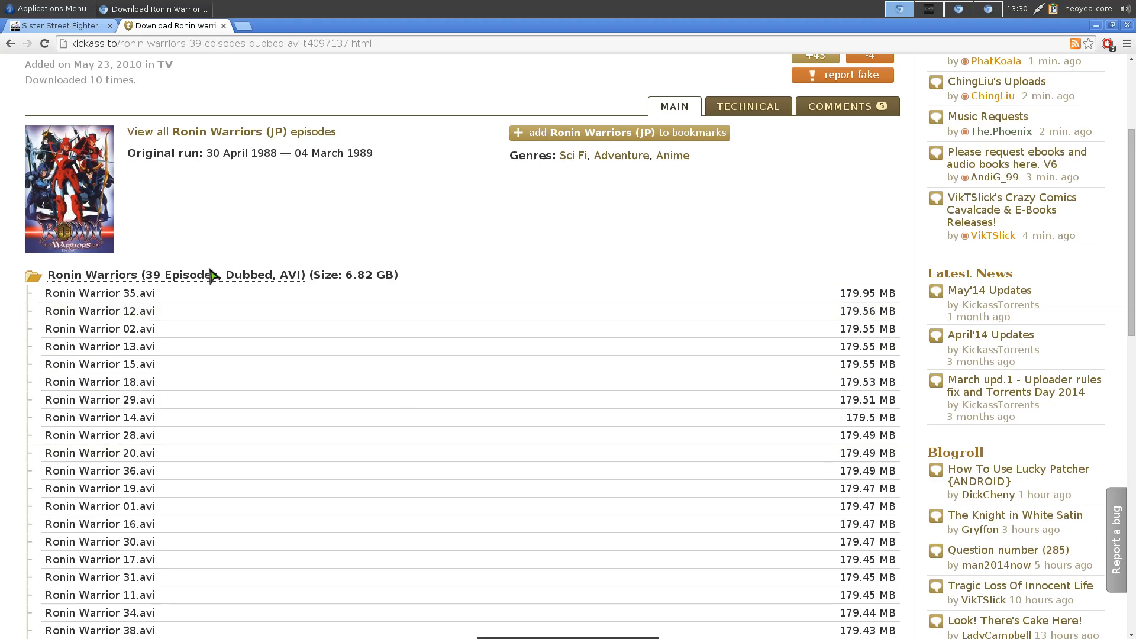
pyautogui.scroll(5, 214, 275)
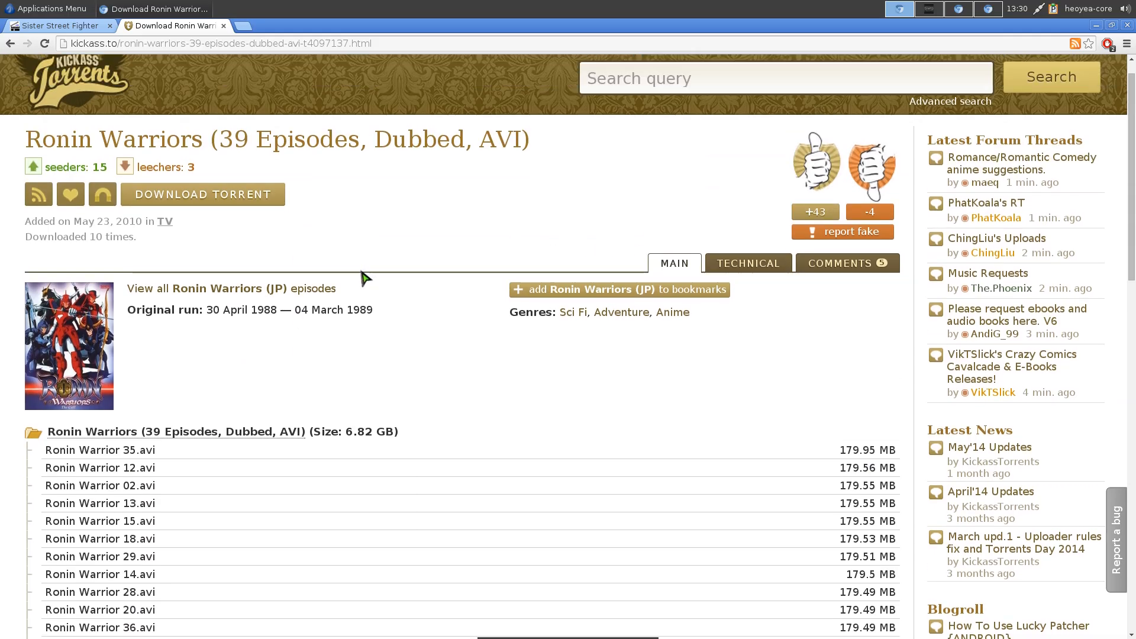